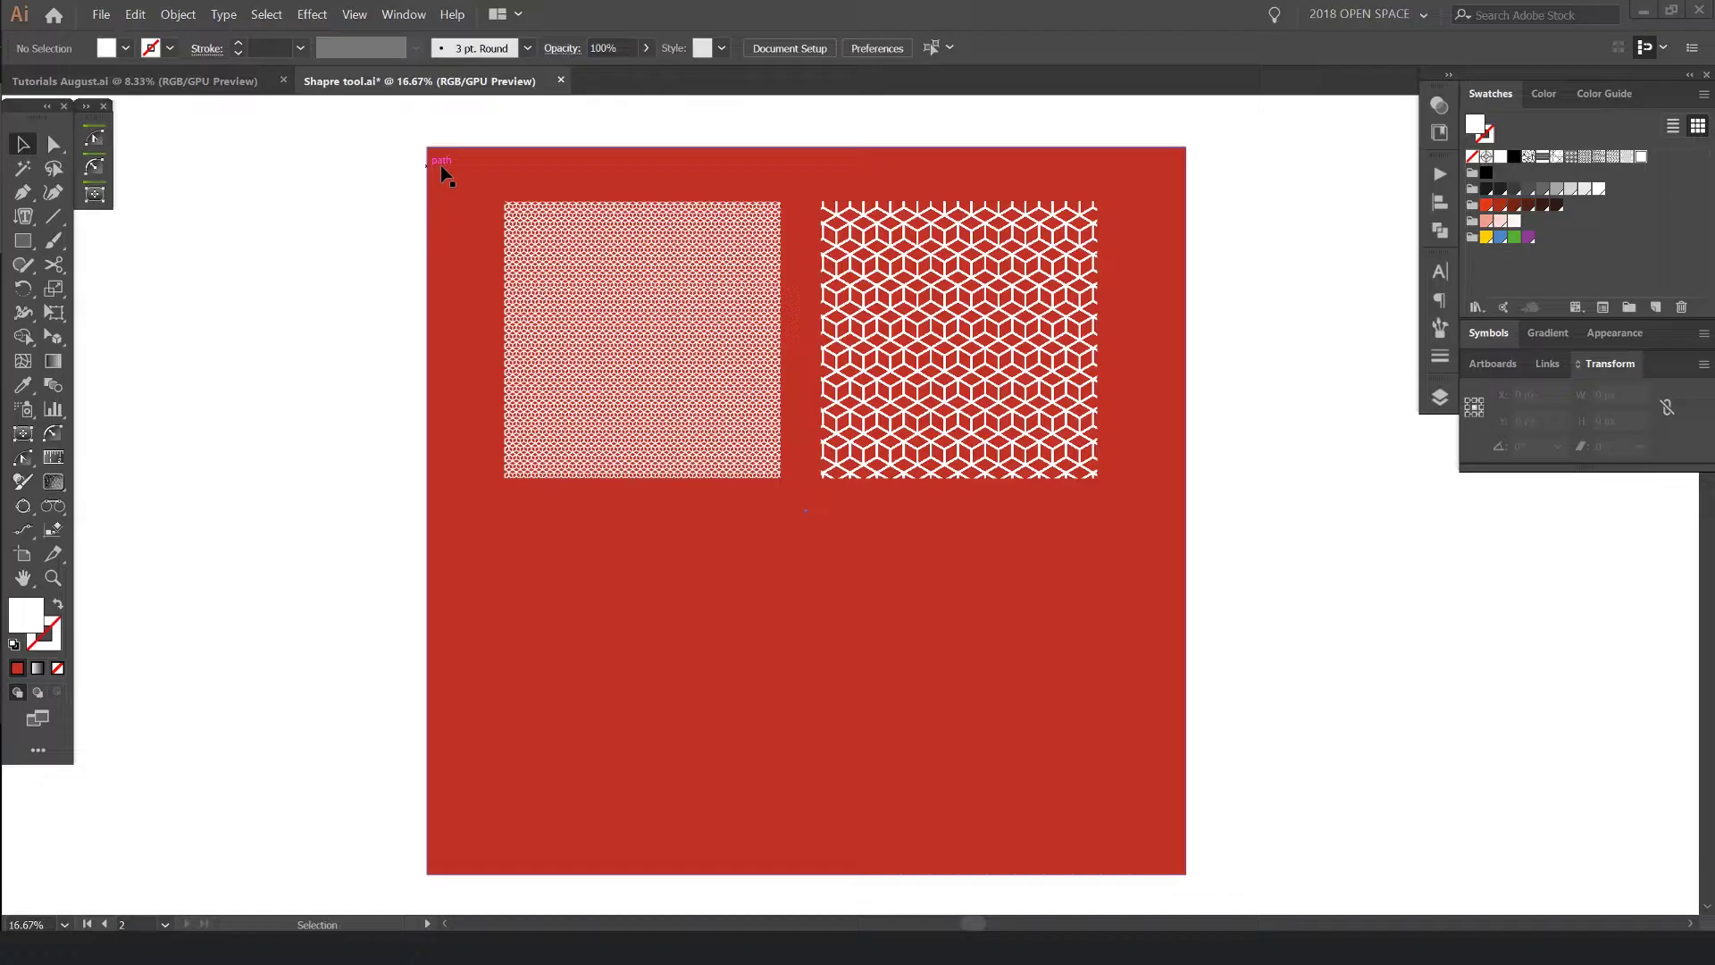
Examine the fine and coarse cube-pattern squares up close to compare their pattern scale.
{"action": "scroll", "coordinate": [441, 165], "scroll_direction": "up", "scroll_amount": 1}
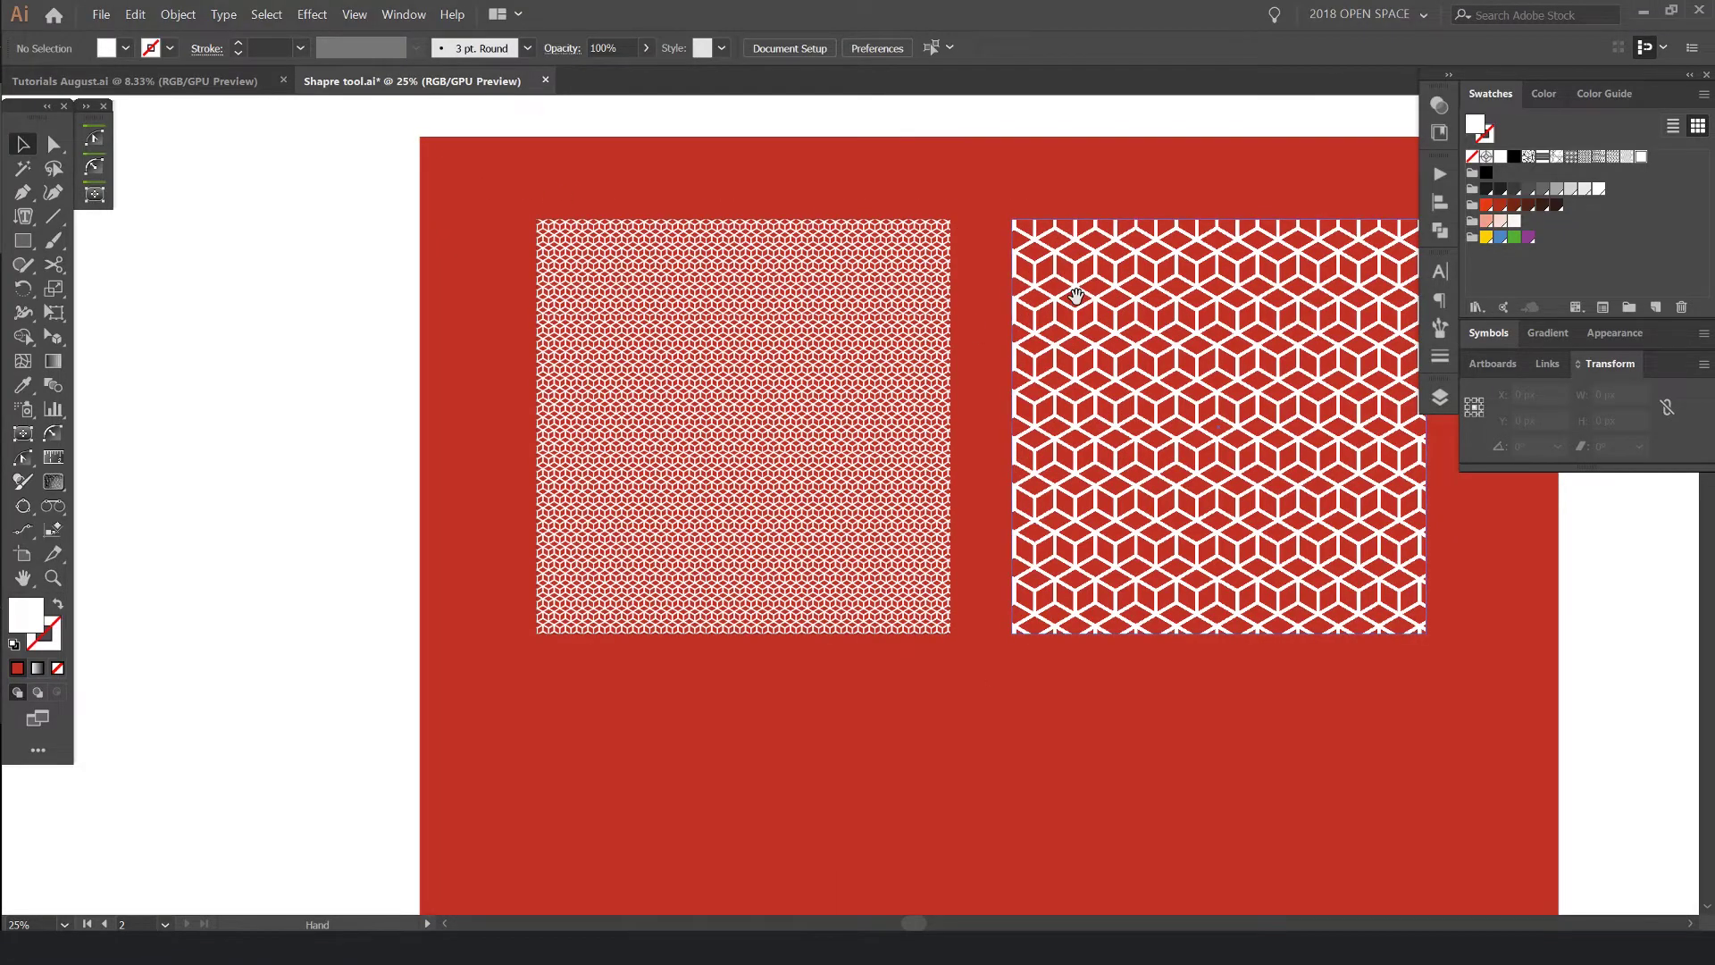
{"action": "scroll", "coordinate": [1070, 302], "scroll_direction": "up", "scroll_amount": 1}
{"action": "key", "text": "Tab"}
{"action": "left_click_drag", "start_coordinate": [1164, 264], "coordinate": [1102, 255]}
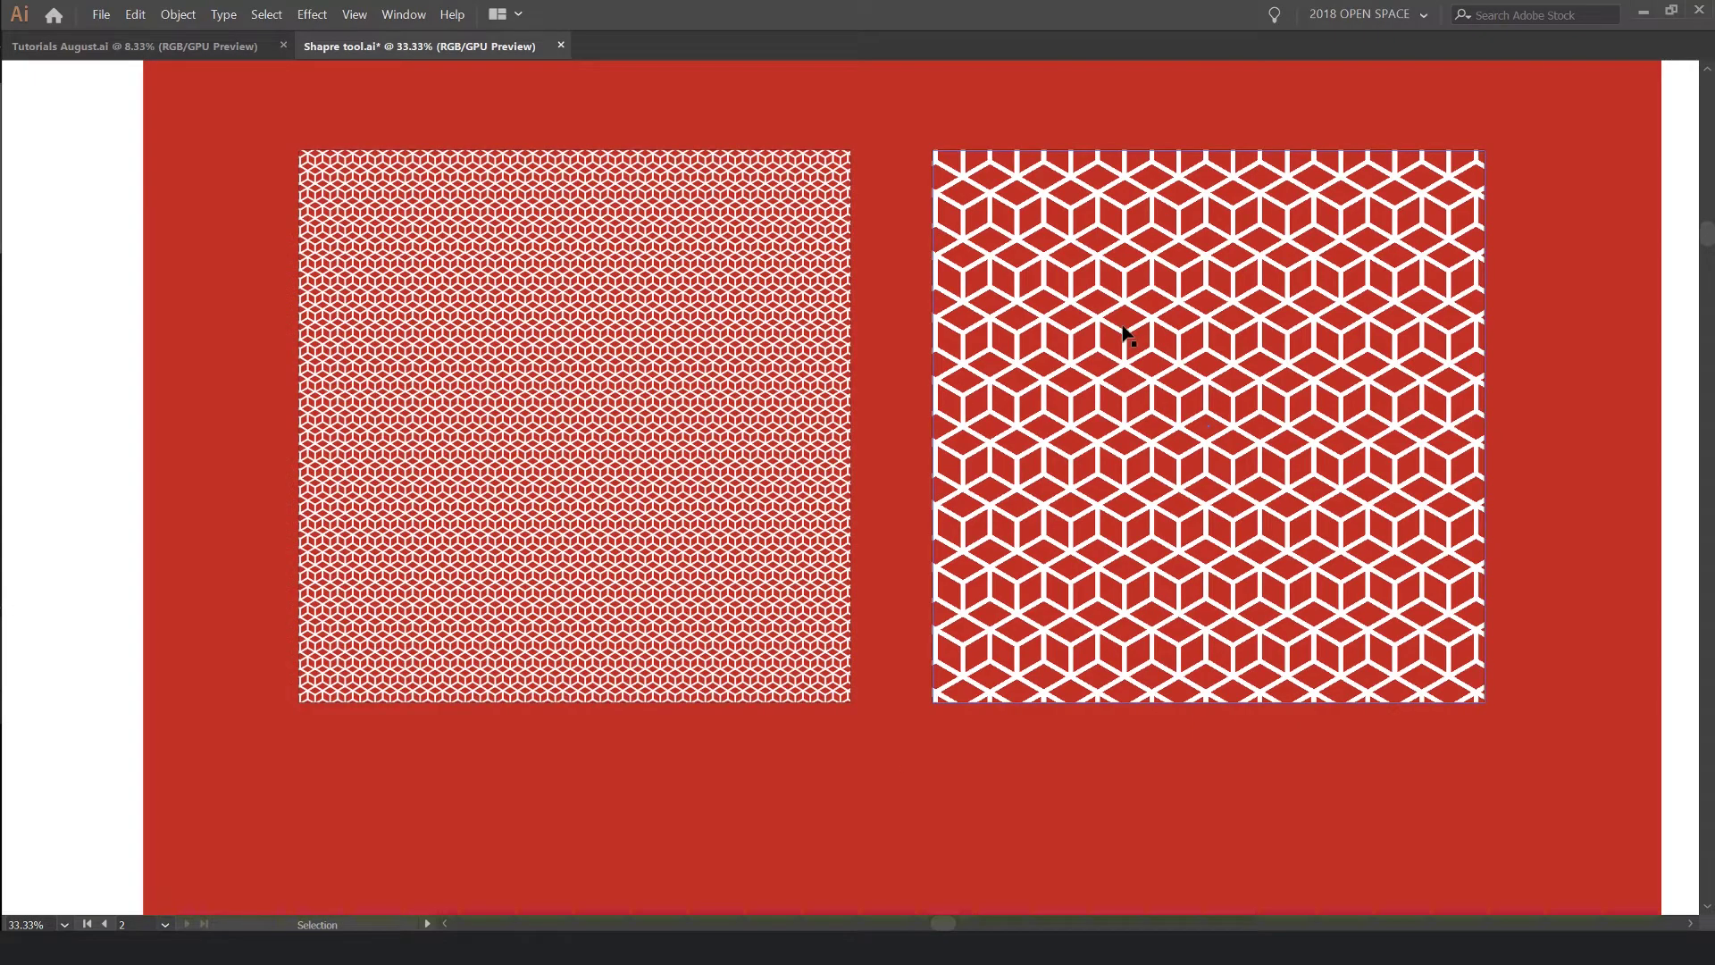
{"action": "scroll", "coordinate": [496, 236], "scroll_direction": "up", "scroll_amount": 1}
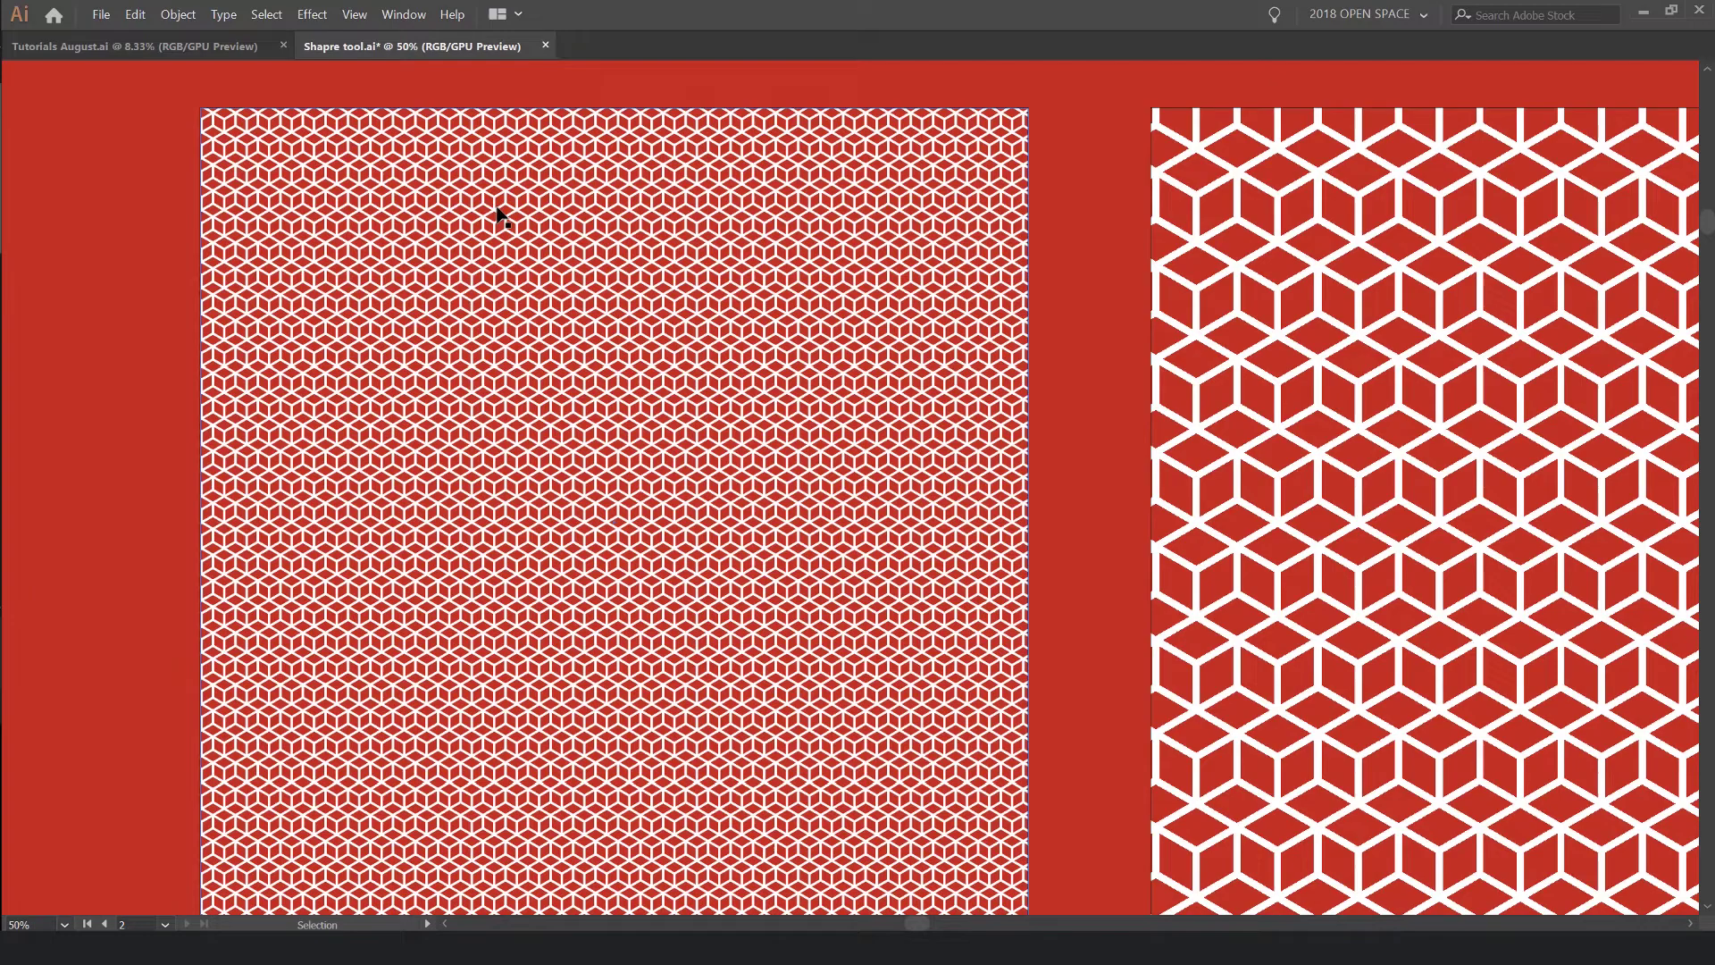
{"action": "scroll", "coordinate": [614, 250], "scroll_direction": "up", "scroll_amount": 4}
{"action": "scroll", "coordinate": [786, 303], "scroll_direction": "up", "scroll_amount": 2}
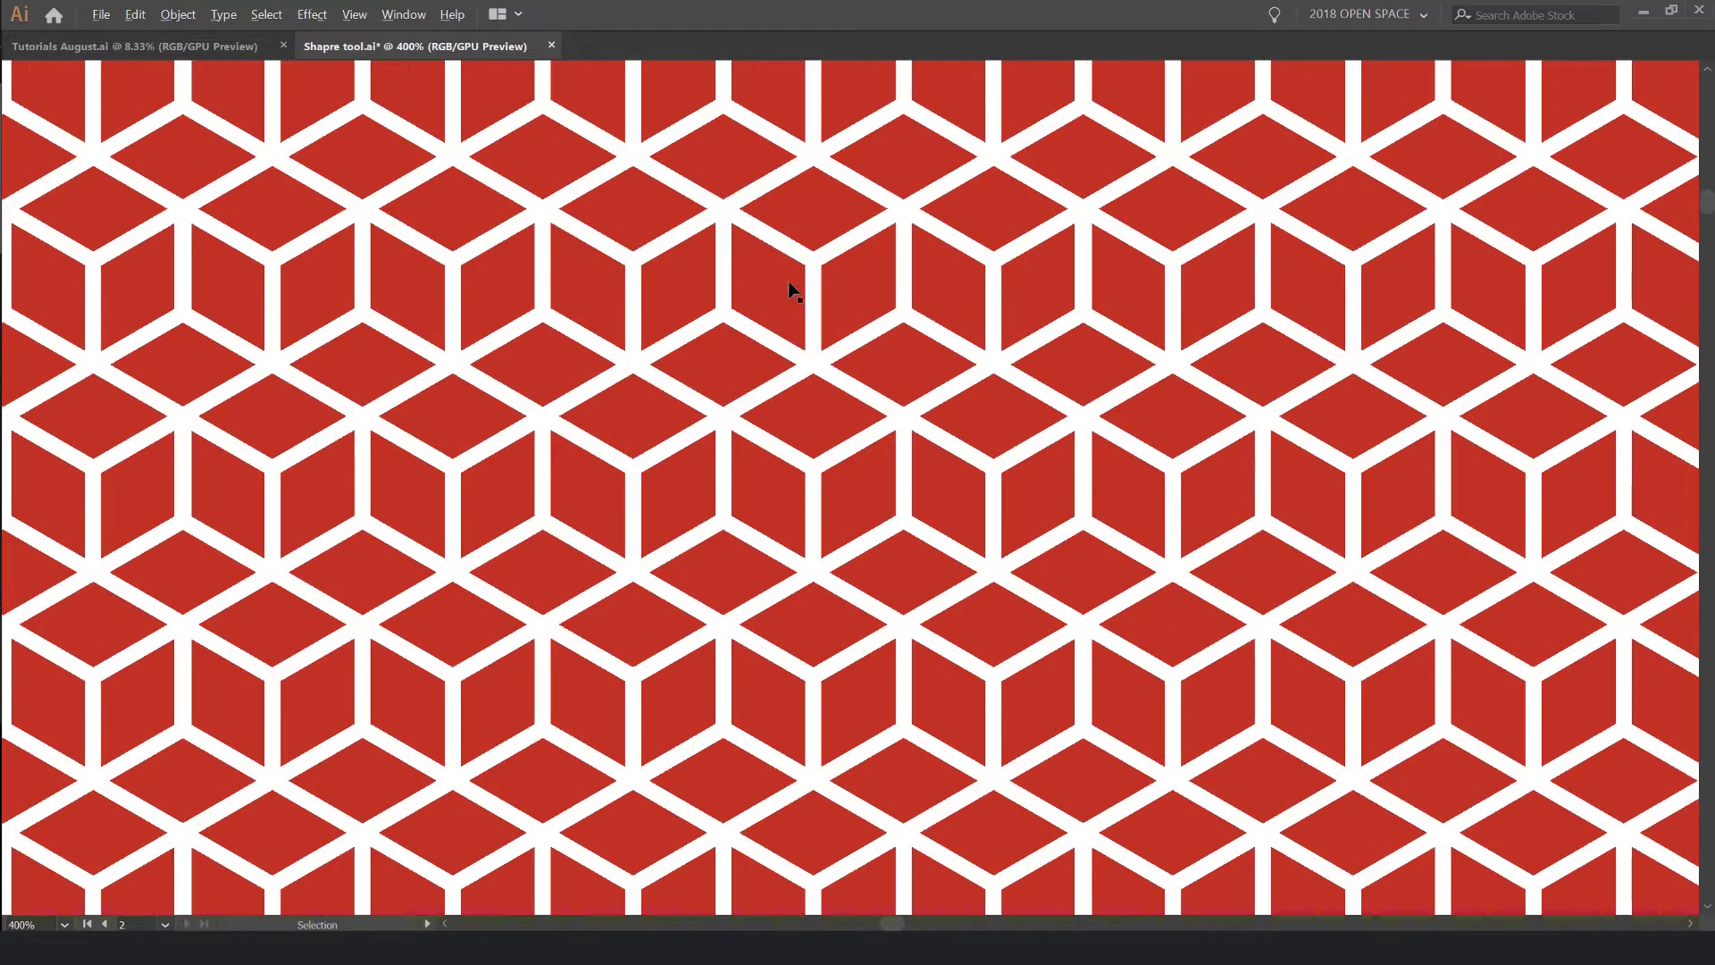
{"action": "scroll", "coordinate": [639, 261], "scroll_direction": "down", "scroll_amount": 4}
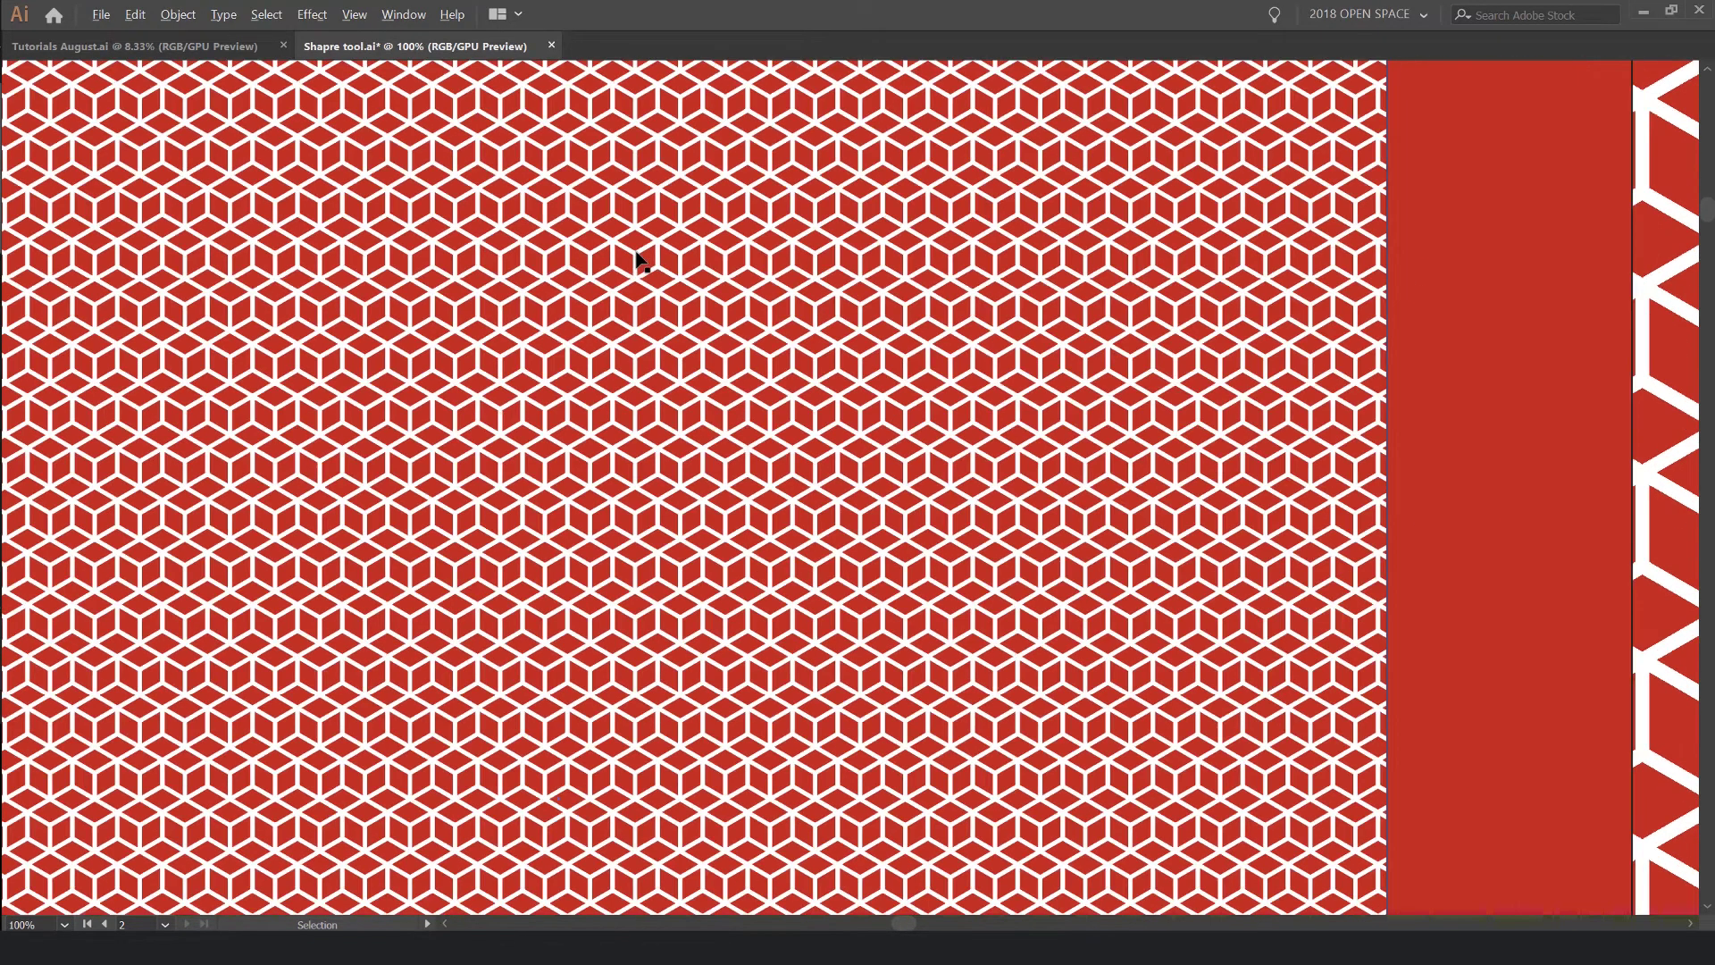
{"action": "scroll", "coordinate": [639, 261], "scroll_direction": "down", "scroll_amount": 4}
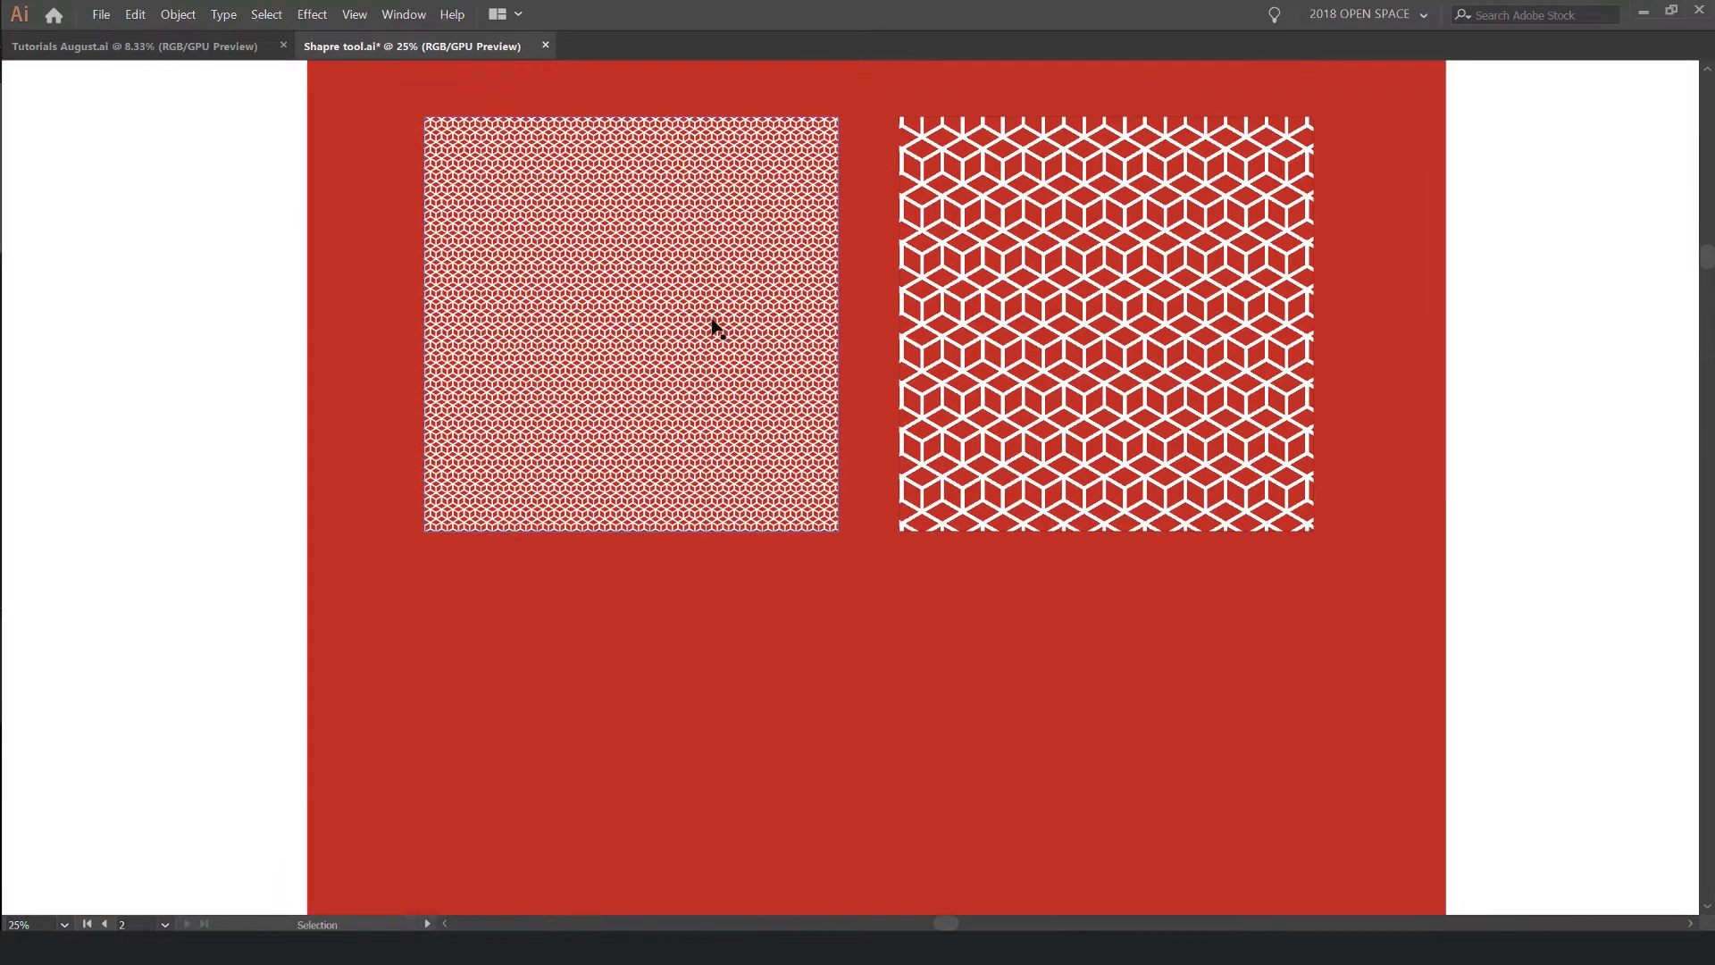
Draw a rectangle about 1315 × 1376 px below the two squares, filled with the white cube pattern.
{"action": "key", "text": "Tab"}
{"action": "left_click_drag", "start_coordinate": [1090, 658], "coordinate": [979, 406]}
{"action": "key", "text": "m"}
{"action": "mouse_move", "coordinate": [616, 418]}
{"action": "left_mouse_down"}
{"action": "mouse_move", "coordinate": [876, 739]}
{"action": "mouse_move", "coordinate": [946, 763]}
{"action": "left_mouse_up"}
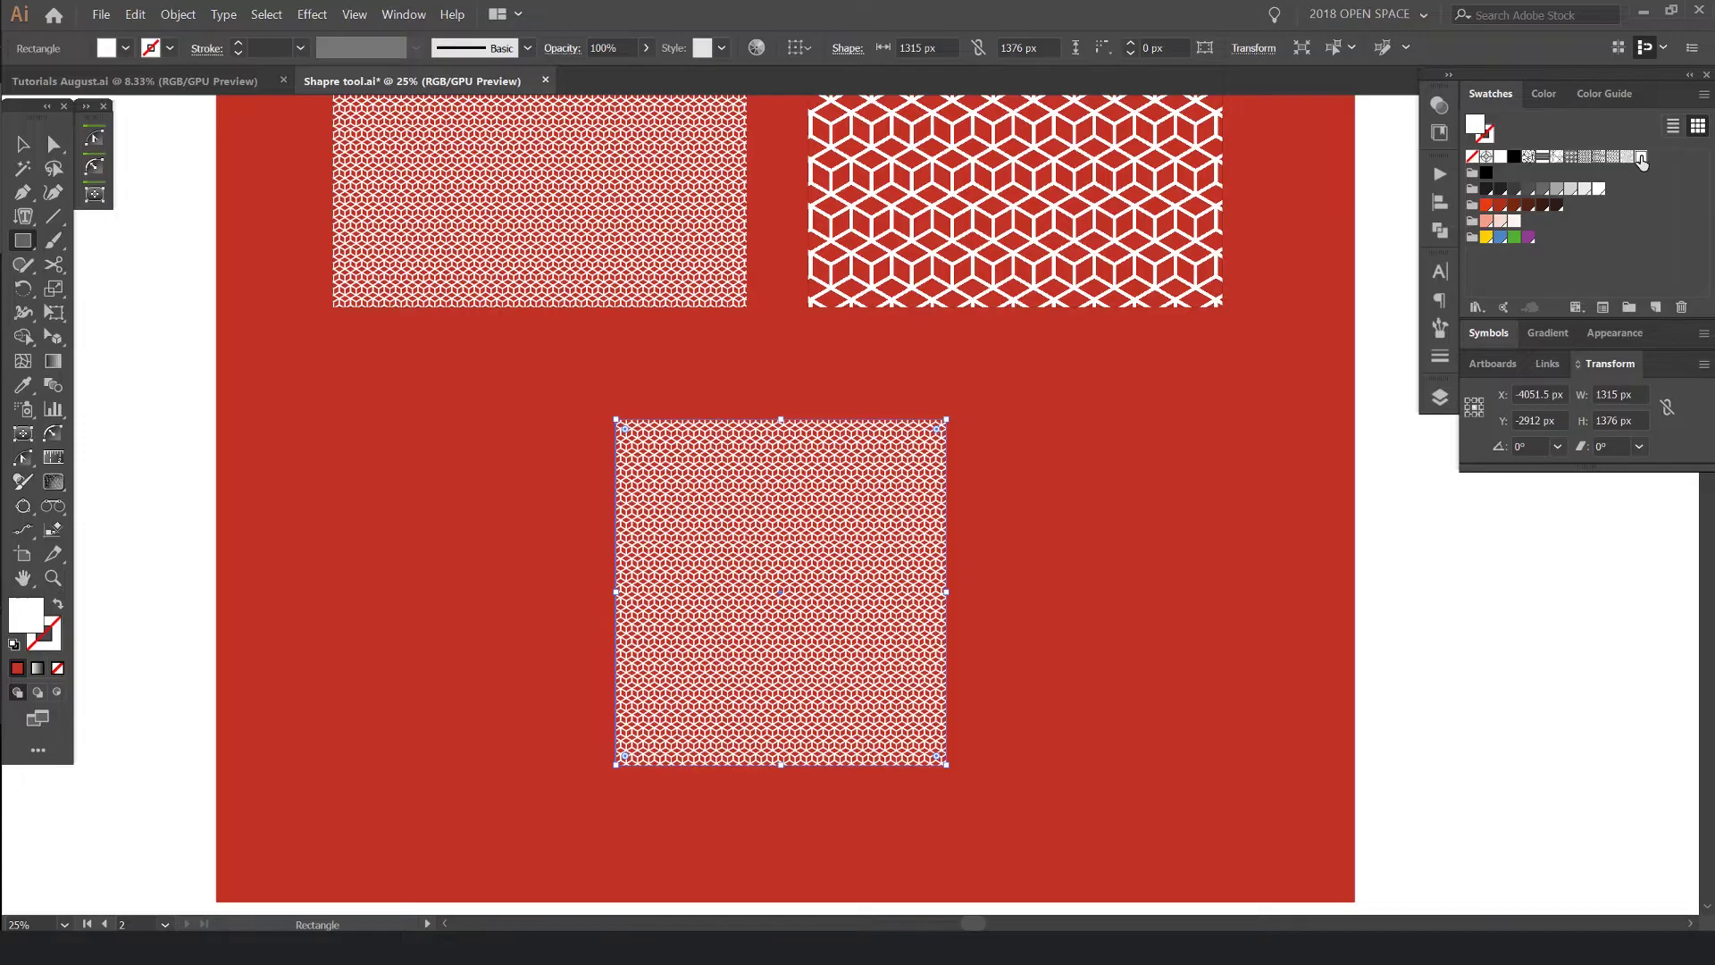
Try several other pattern swatches on the new rectangle and return its fill to the white cube pattern.
{"action": "key", "text": "ctrl+plus"}
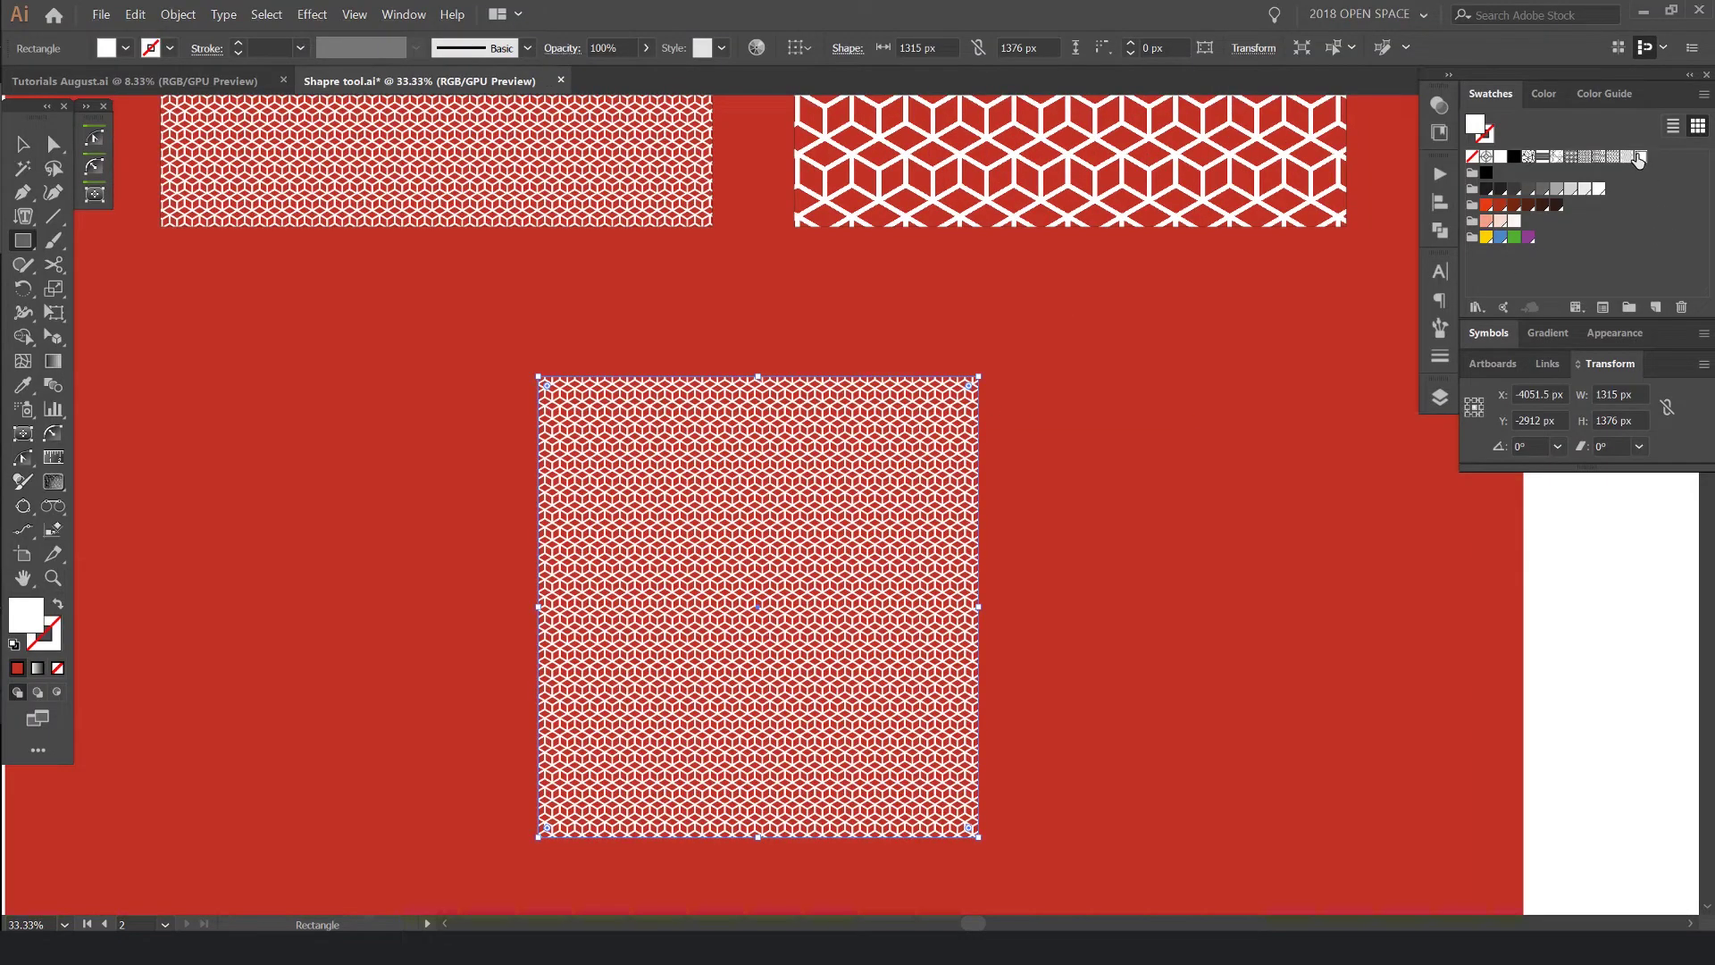
{"action": "left_click", "coordinate": [1599, 157]}
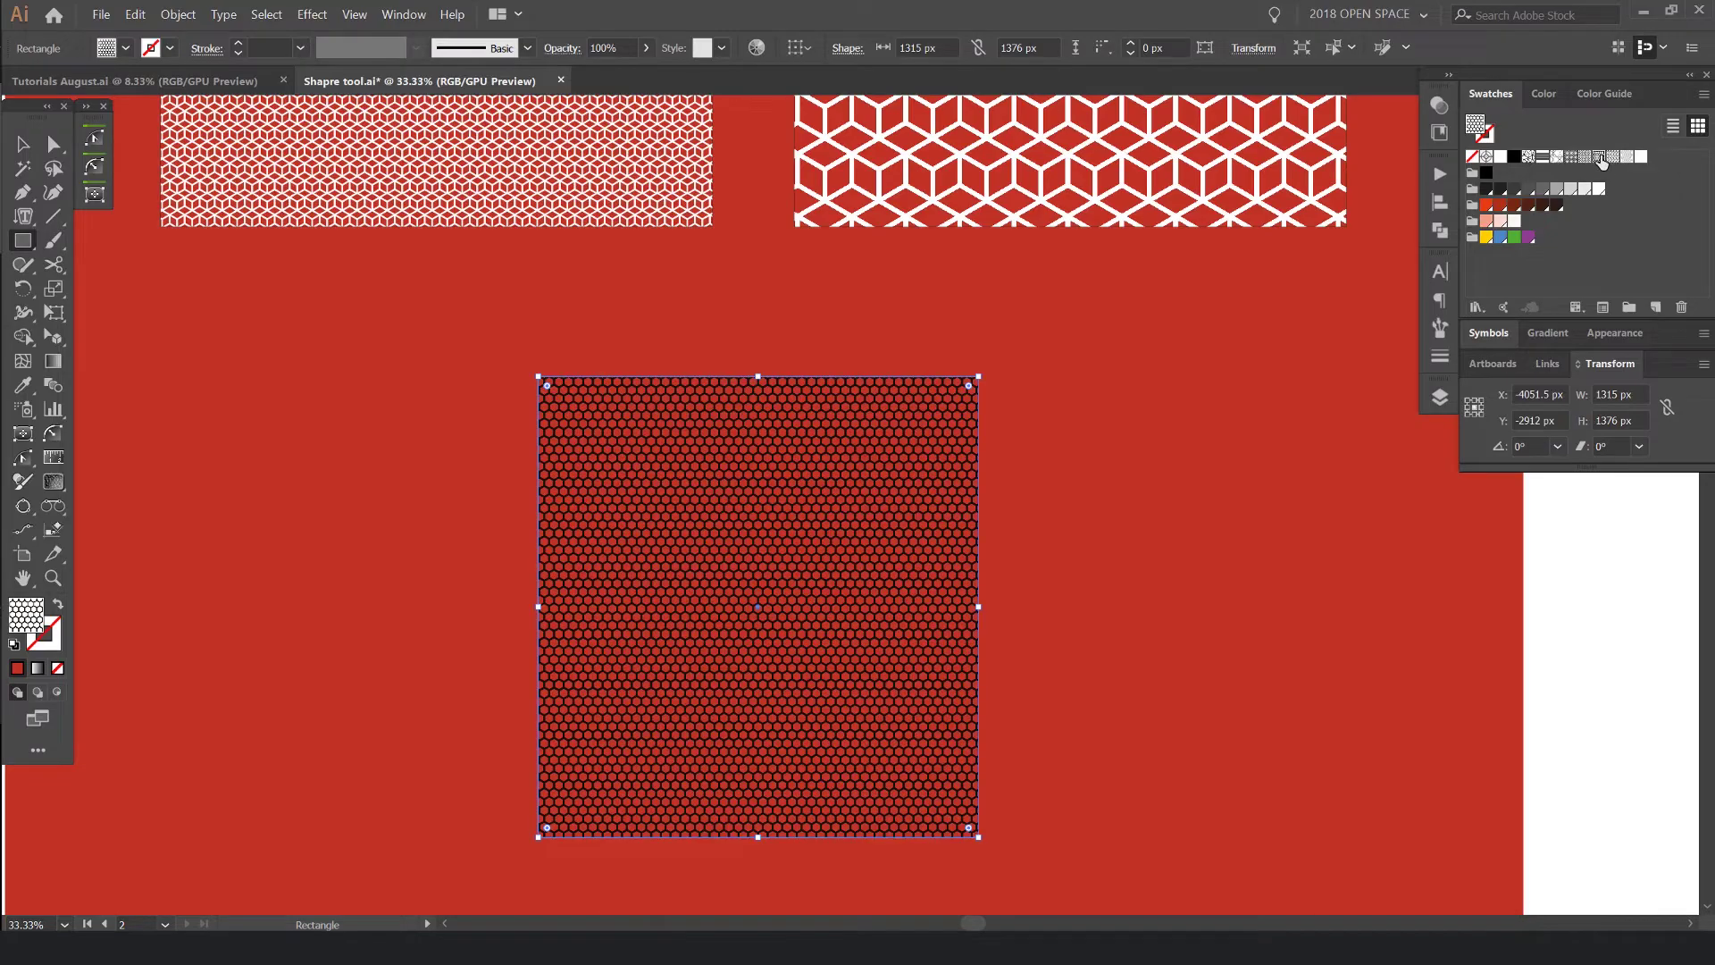
{"action": "left_click", "coordinate": [1613, 158]}
{"action": "left_click", "coordinate": [1555, 158]}
{"action": "left_click", "coordinate": [1528, 157]}
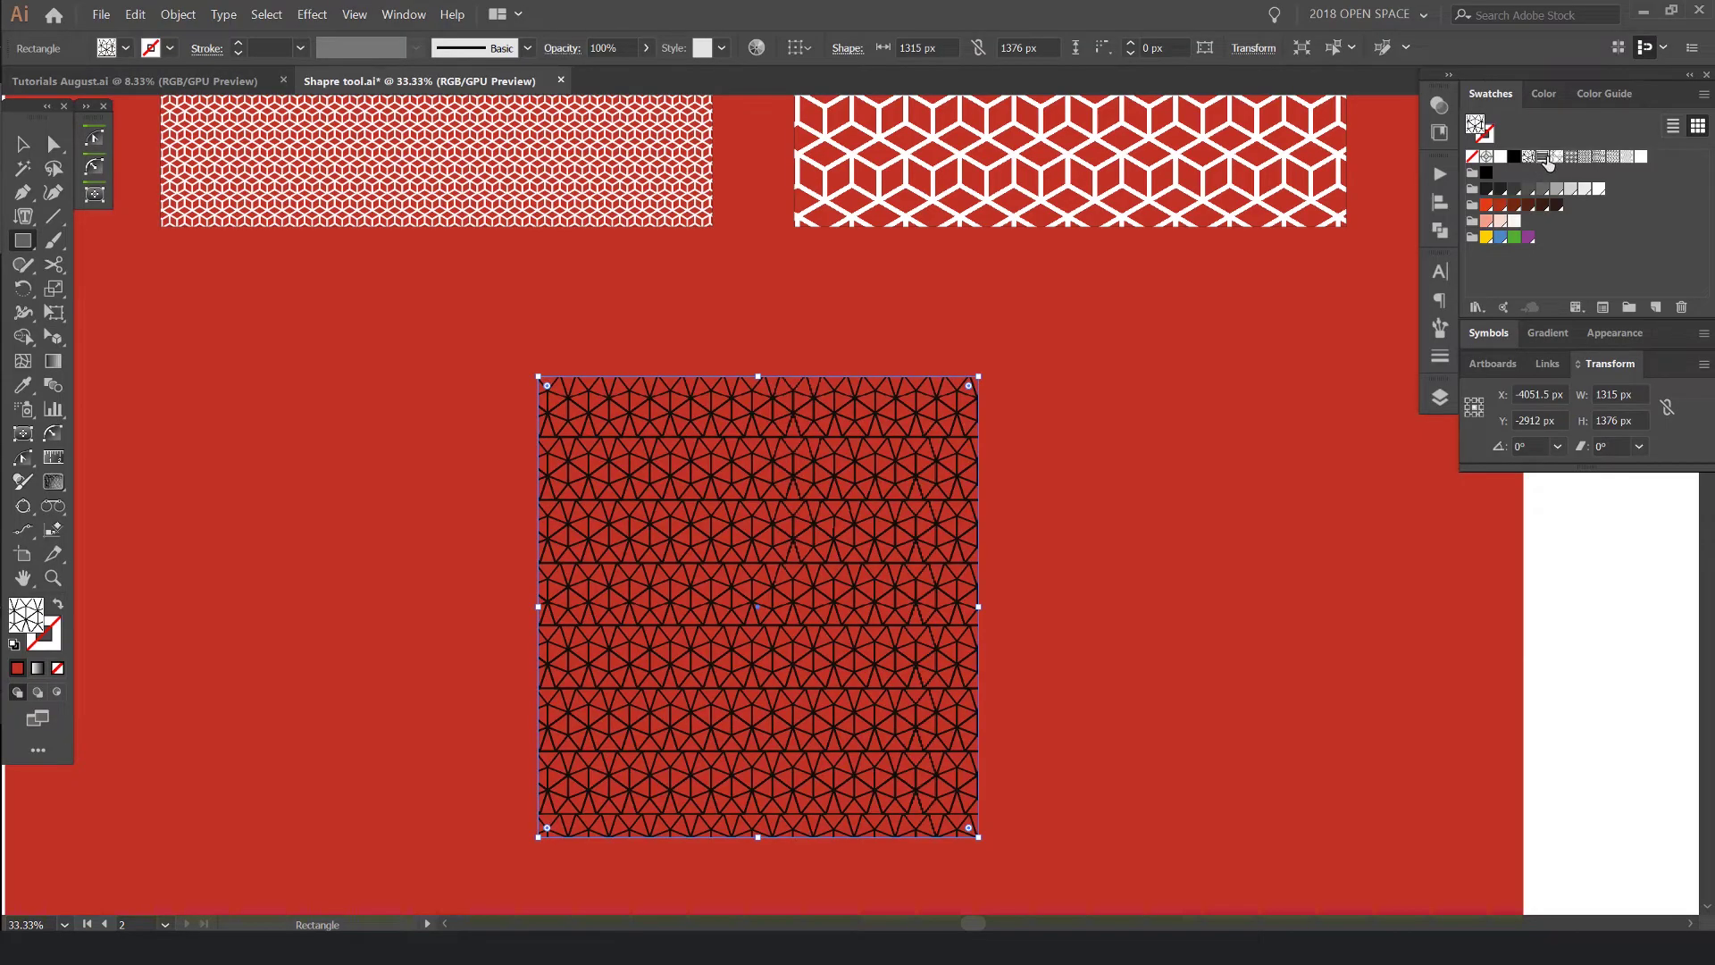
{"action": "left_click", "coordinate": [1542, 158]}
{"action": "left_click", "coordinate": [1638, 159]}
Compare the new rectangle's pattern with the pattern squares above it.
{"action": "scroll", "coordinate": [789, 455], "scroll_direction": "up", "scroll_amount": 1}
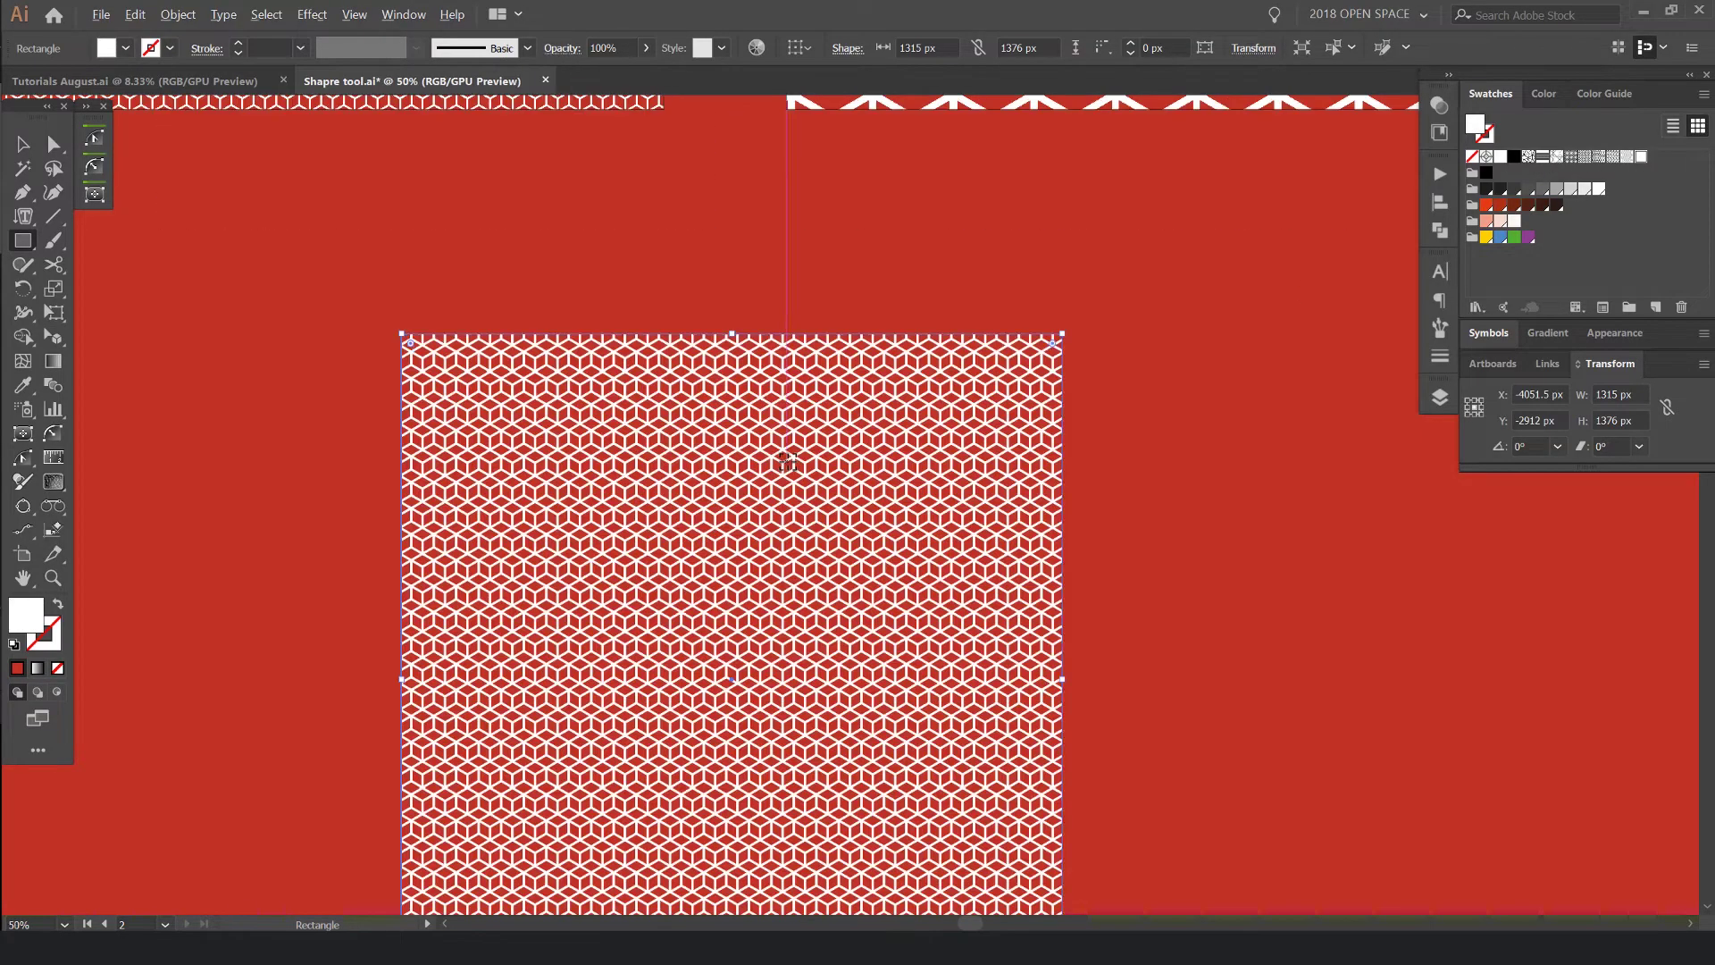
{"action": "scroll", "coordinate": [790, 456], "scroll_direction": "down", "scroll_amount": 3}
{"action": "key", "text": "v"}
{"action": "left_click", "coordinate": [1263, 428]}
{"action": "scroll", "coordinate": [982, 267], "scroll_direction": "up", "scroll_amount": 2}
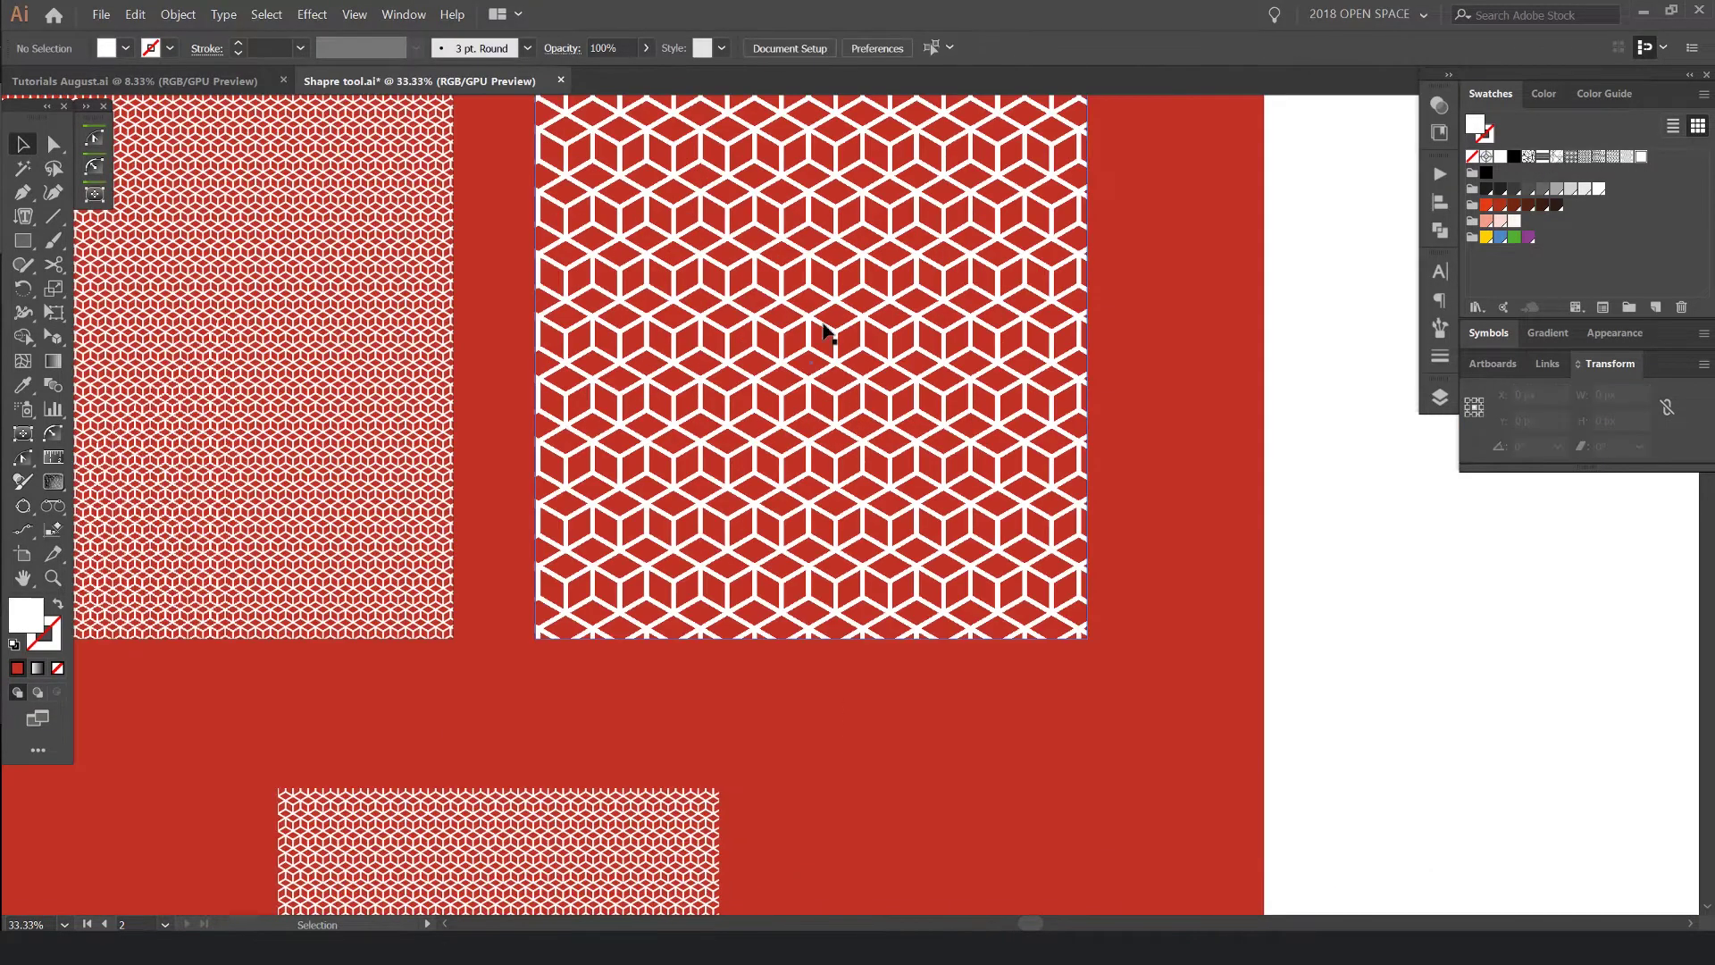
{"action": "scroll", "coordinate": [817, 375], "scroll_direction": "down", "scroll_amount": 2}
{"action": "scroll", "coordinate": [826, 429], "scroll_direction": "up", "scroll_amount": 1}
{"action": "scroll", "coordinate": [832, 457], "scroll_direction": "up", "scroll_amount": 1}
{"action": "key", "text": "space"}
{"action": "left_click_drag", "start_coordinate": [870, 461], "coordinate": [934, 398]}
Select the lower rectangle and open its Scale transform options, keeping the artwork in view.
{"action": "left_click", "coordinate": [889, 401]}
{"action": "scroll", "coordinate": [973, 398], "scroll_direction": "up", "scroll_amount": 1}
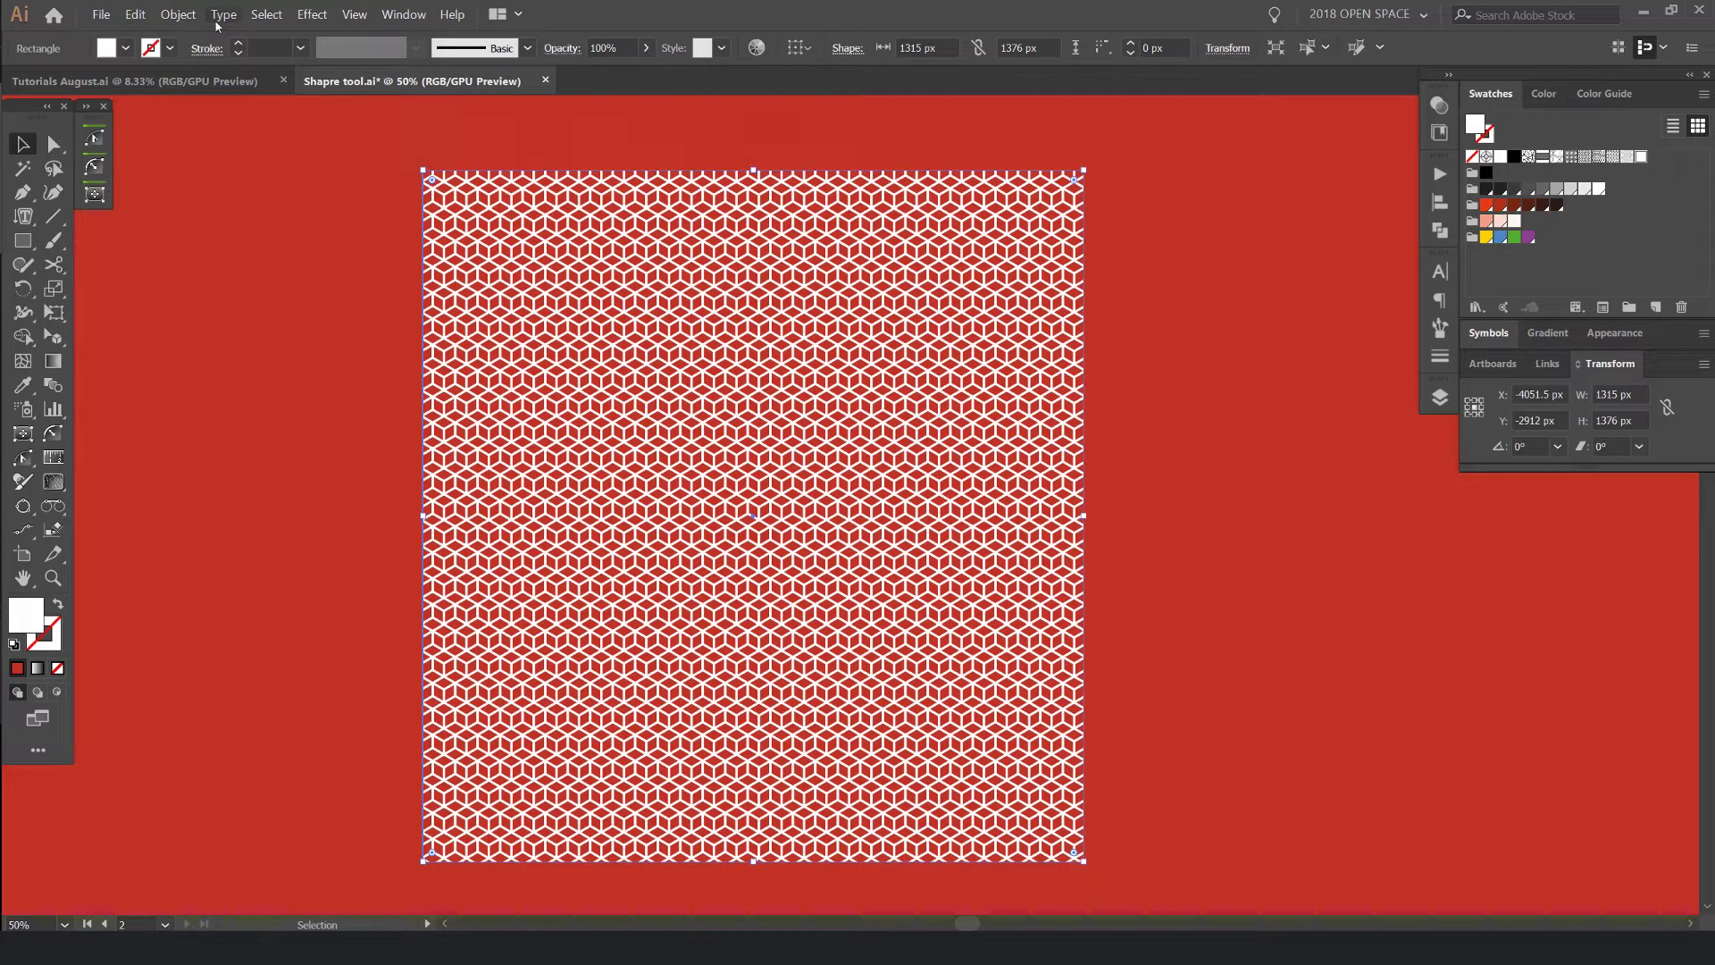
{"action": "left_click", "coordinate": [184, 16]}
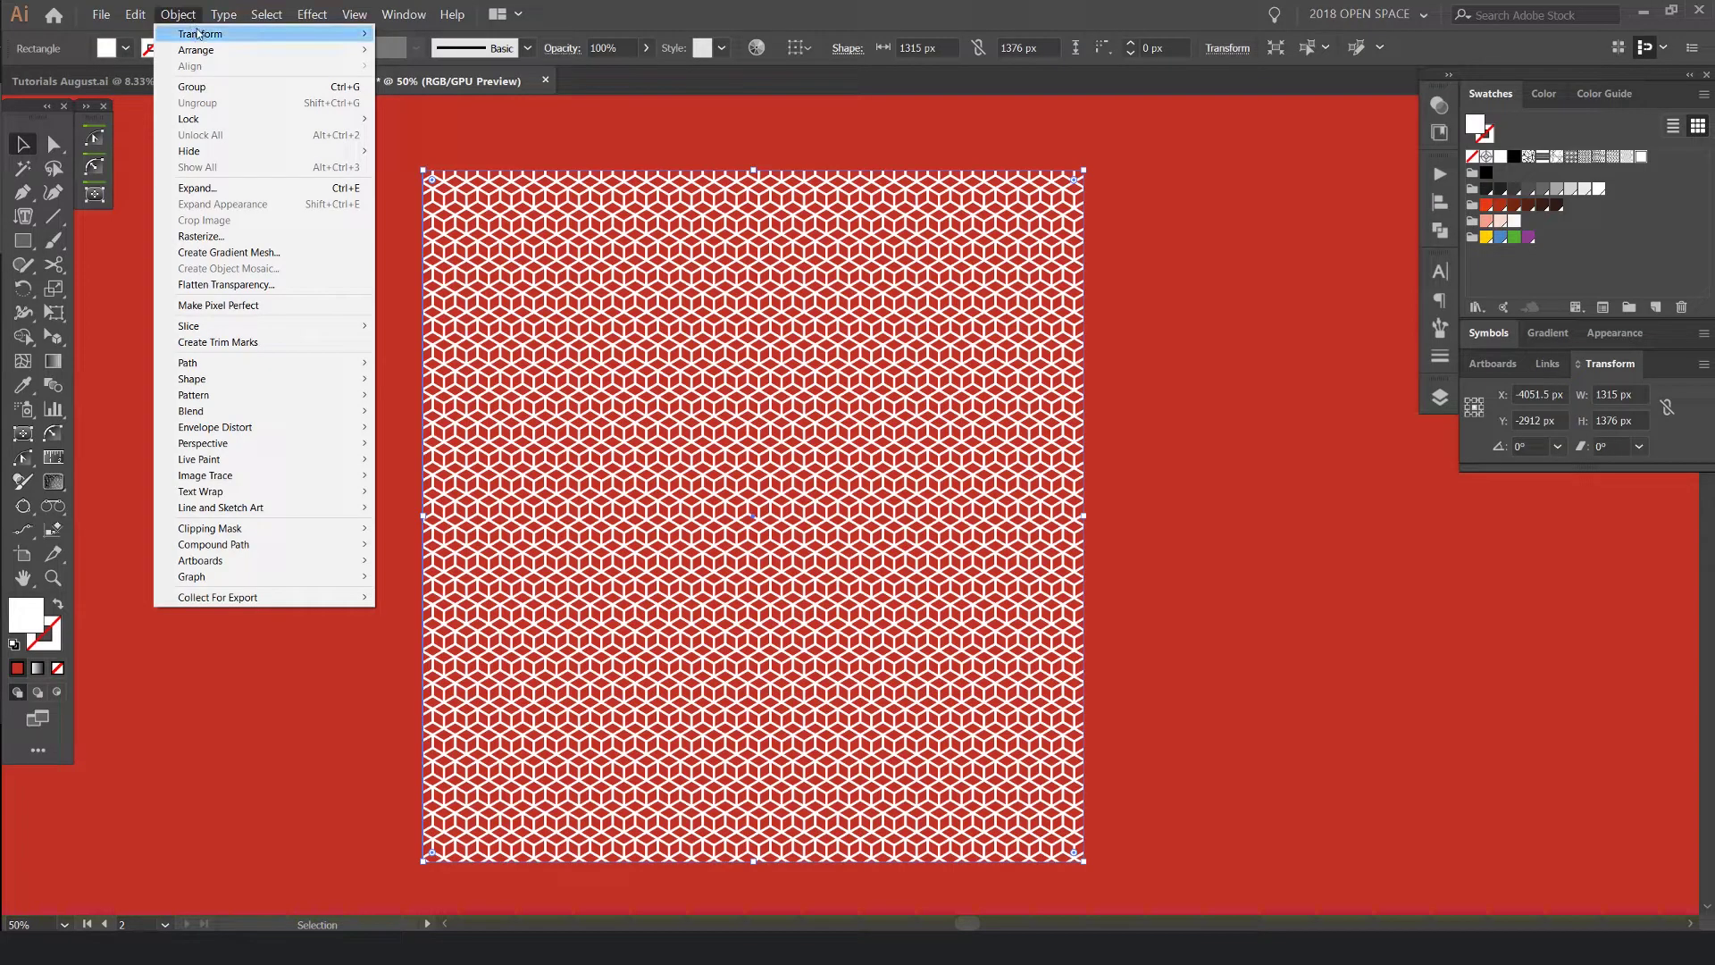
{"action": "mouse_move", "coordinate": [217, 36]}
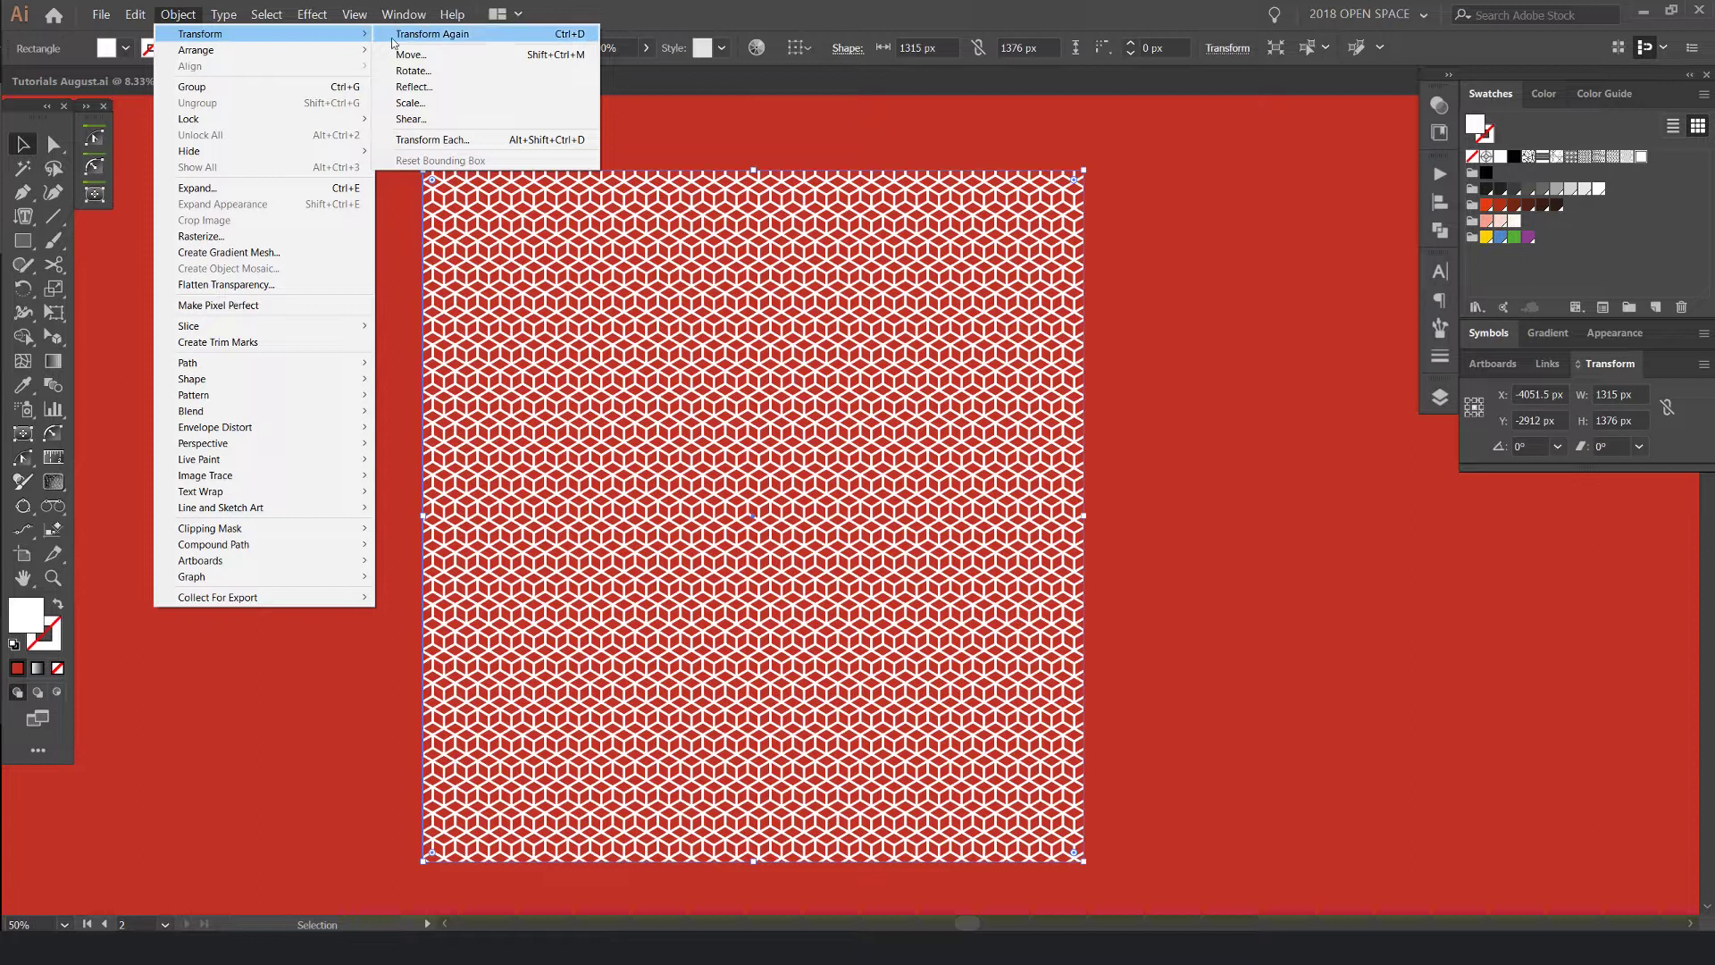
{"action": "left_click", "coordinate": [452, 102]}
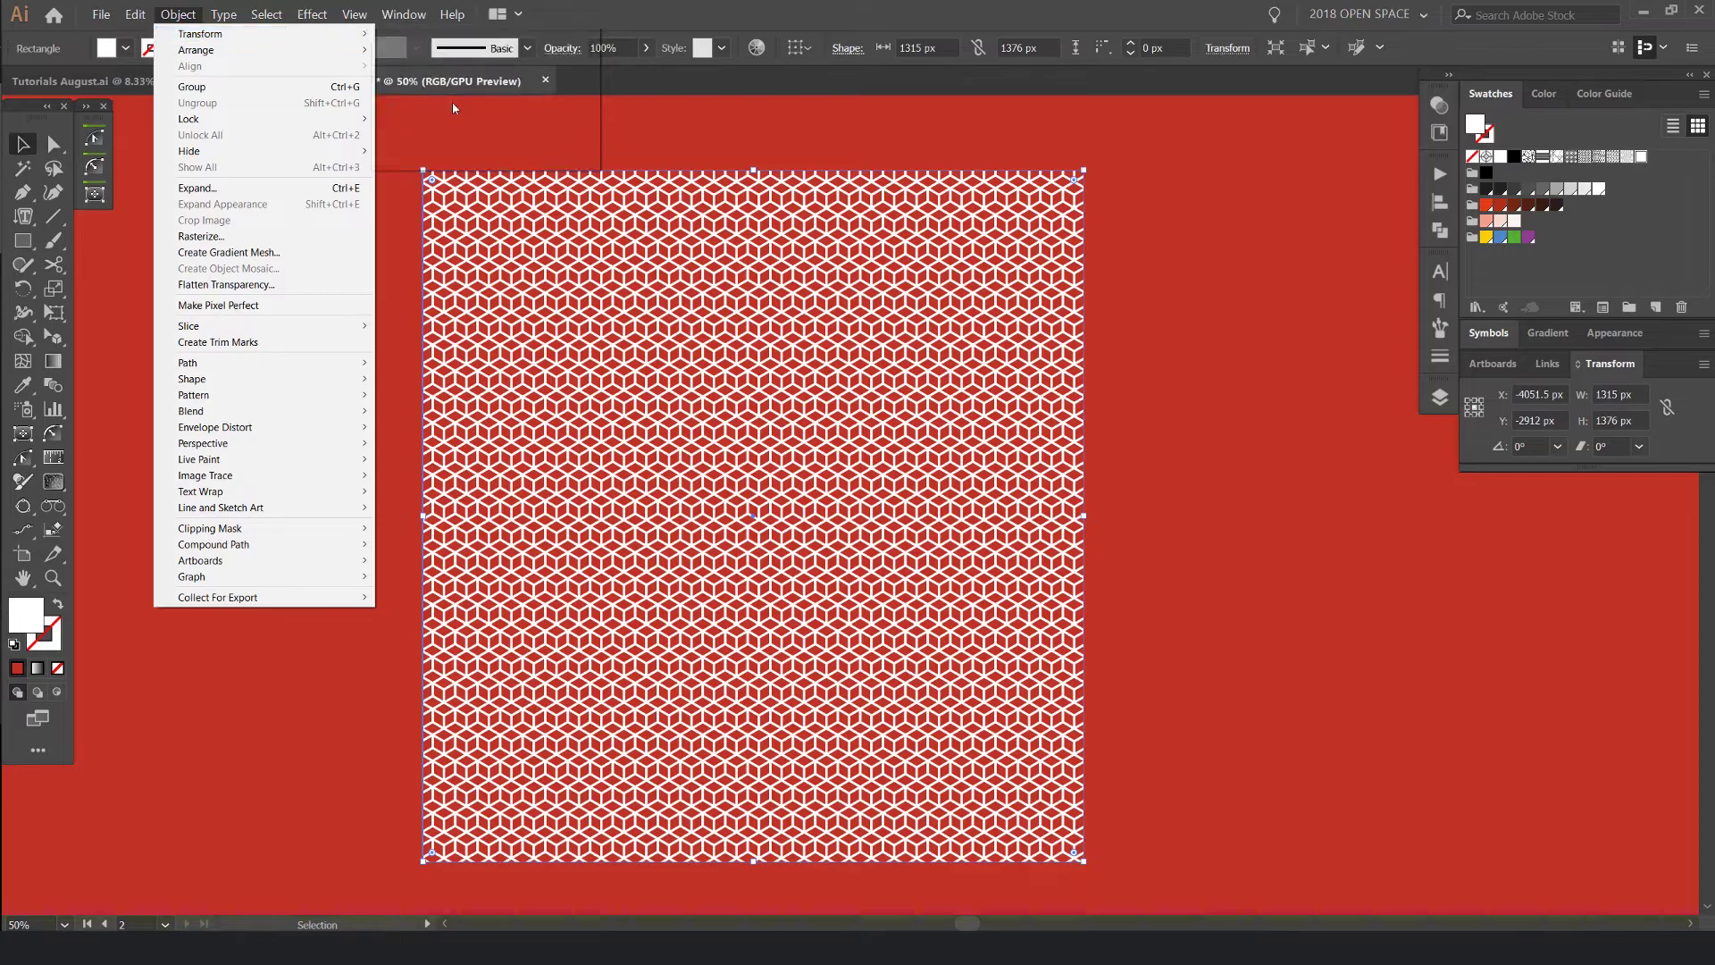
{"action": "left_click_drag", "start_coordinate": [1122, 216], "coordinate": [1379, 233]}
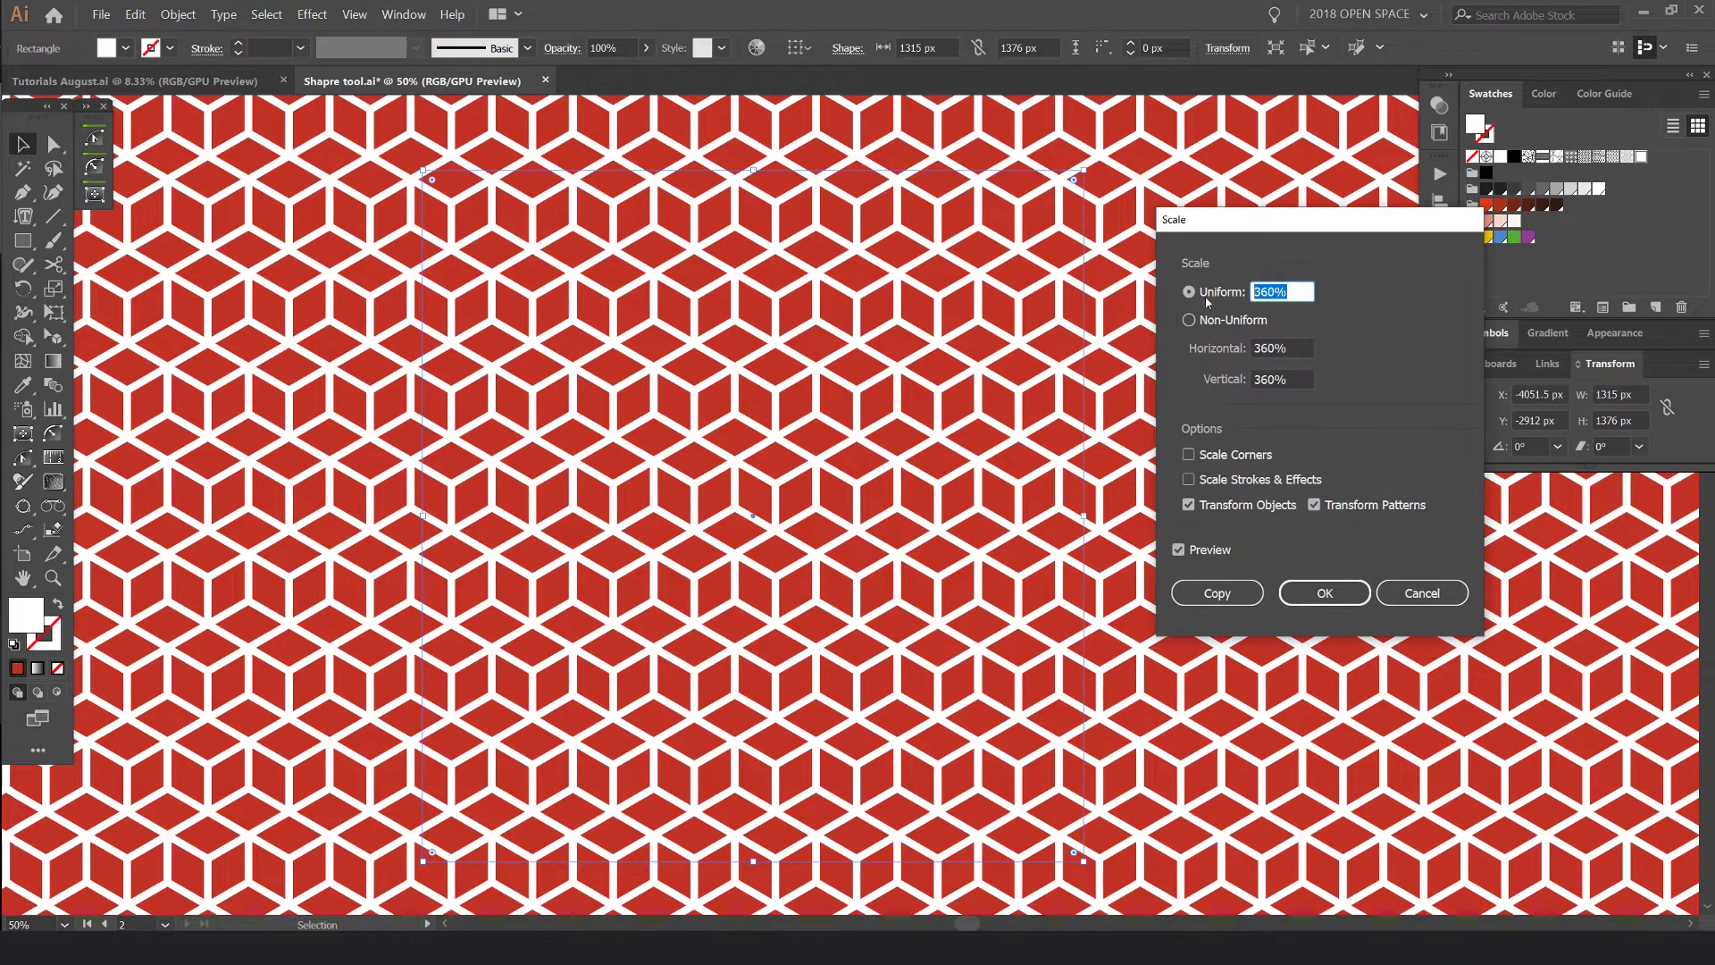
Reset the scale to a uniform 100% with the preview enabled.
{"action": "type", "text": "100"}
{"action": "left_click", "coordinate": [1303, 346]}
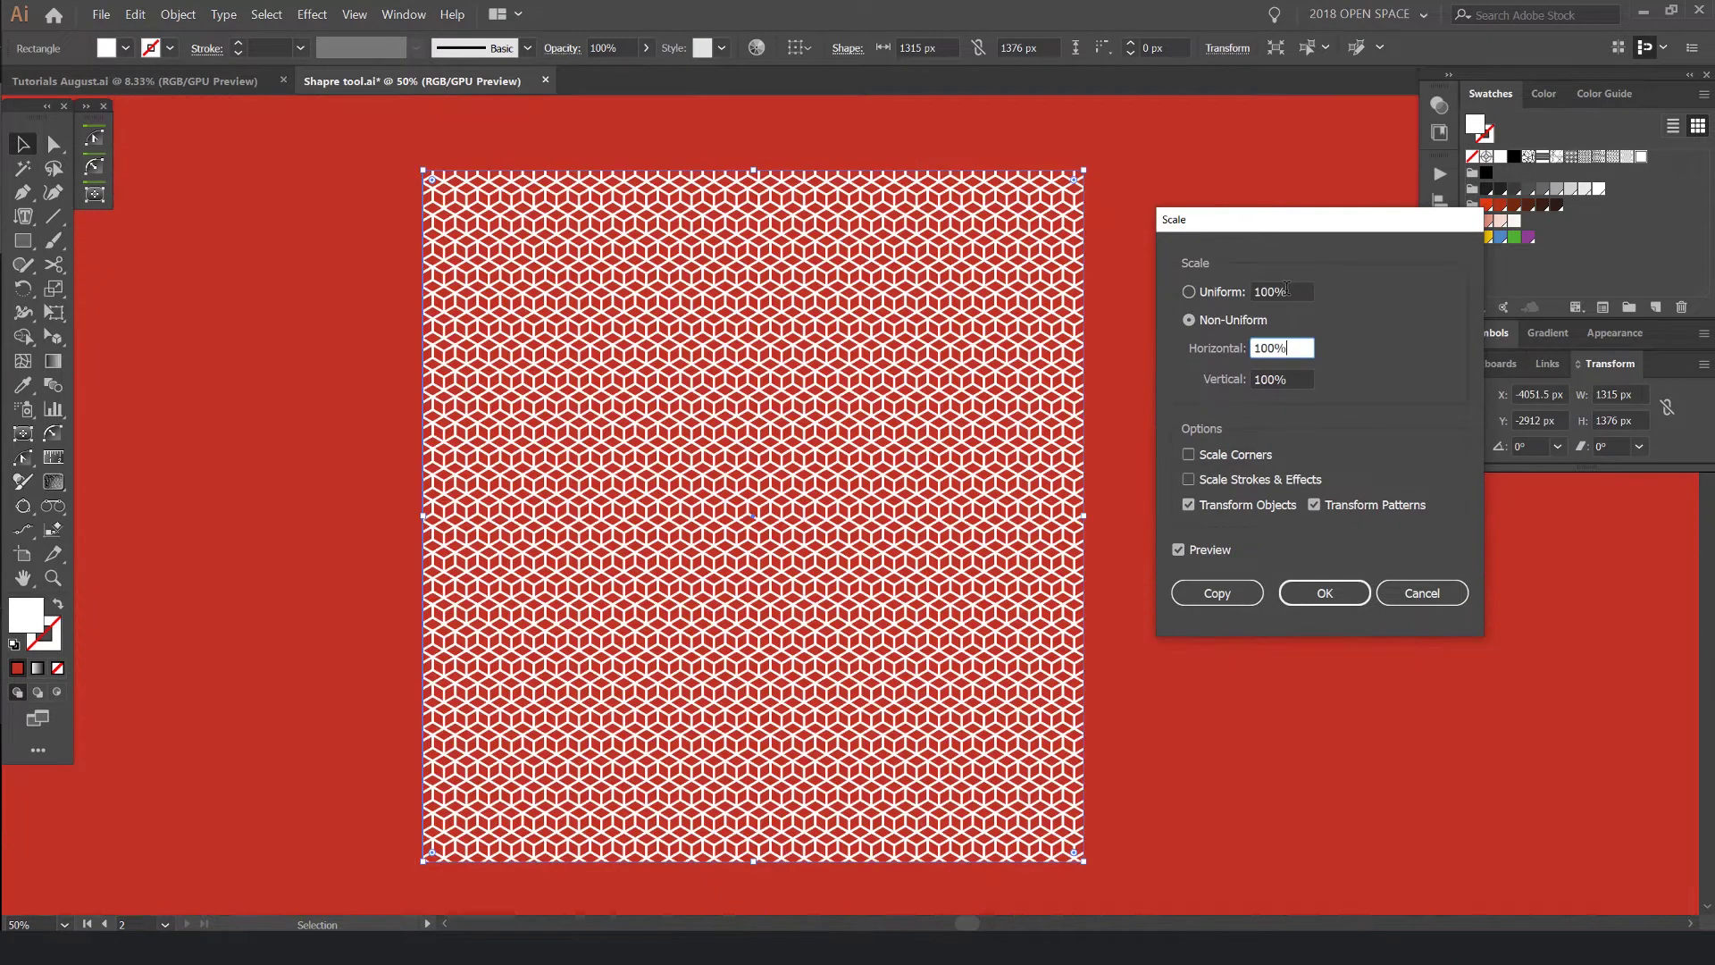
{"action": "left_click", "coordinate": [1308, 291]}
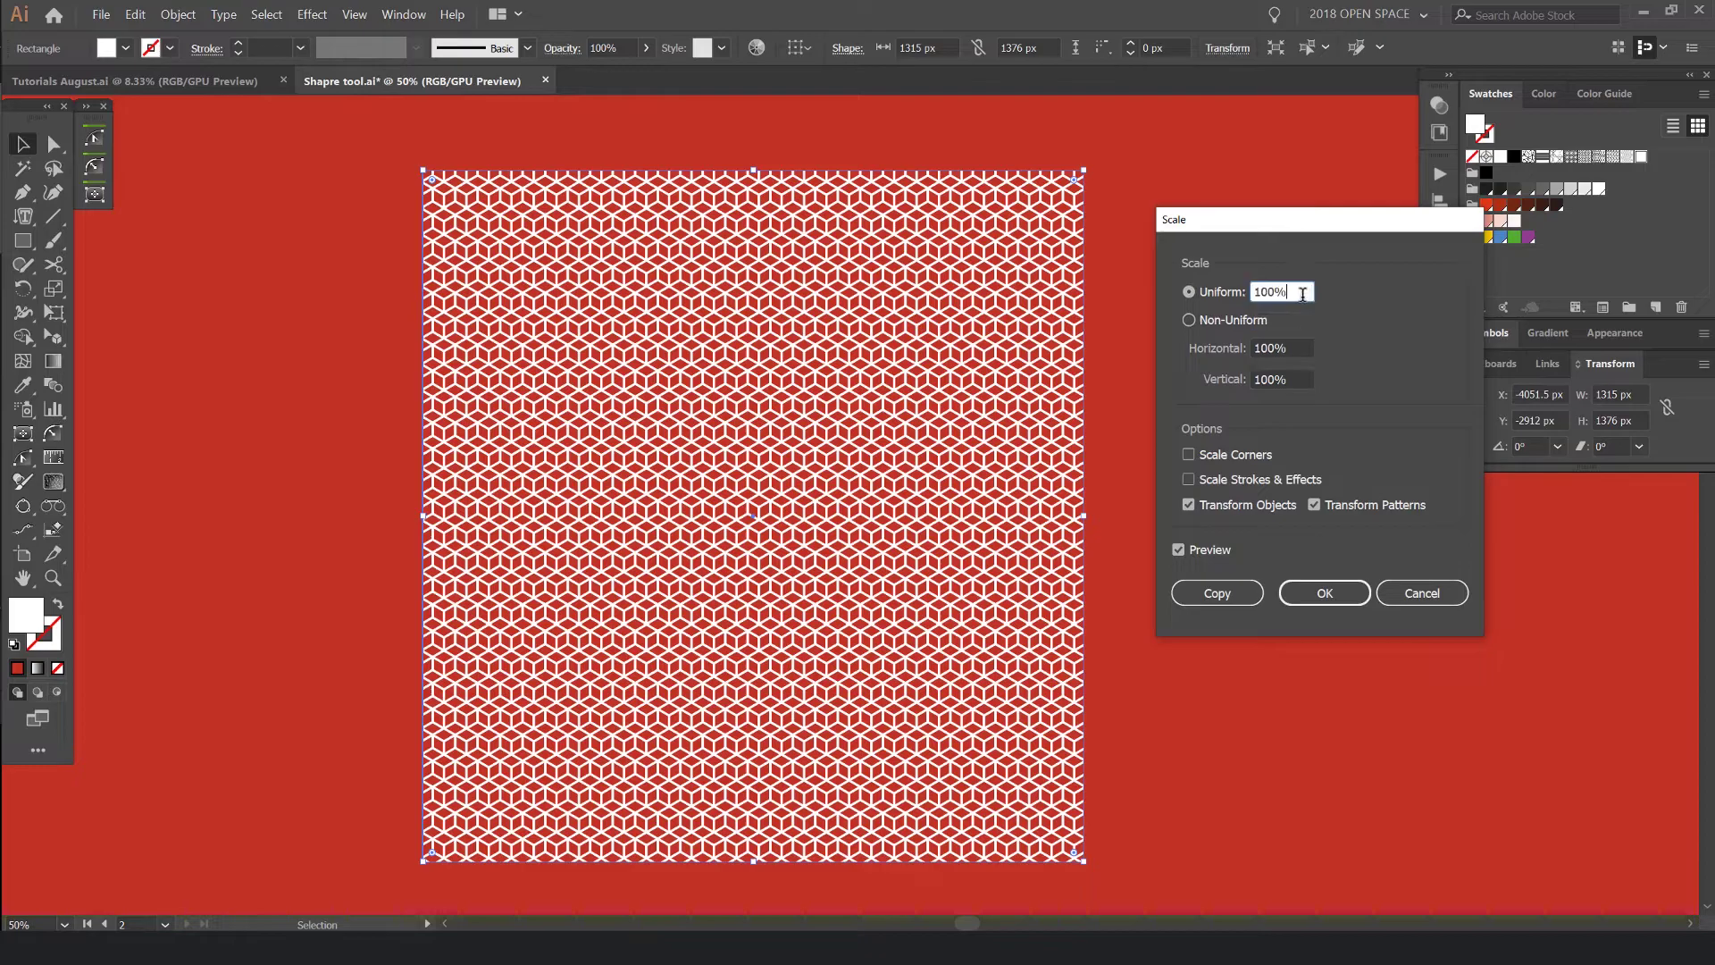
{"action": "left_click", "coordinate": [1186, 292]}
{"action": "left_click_drag", "start_coordinate": [1247, 223], "coordinate": [1172, 232]}
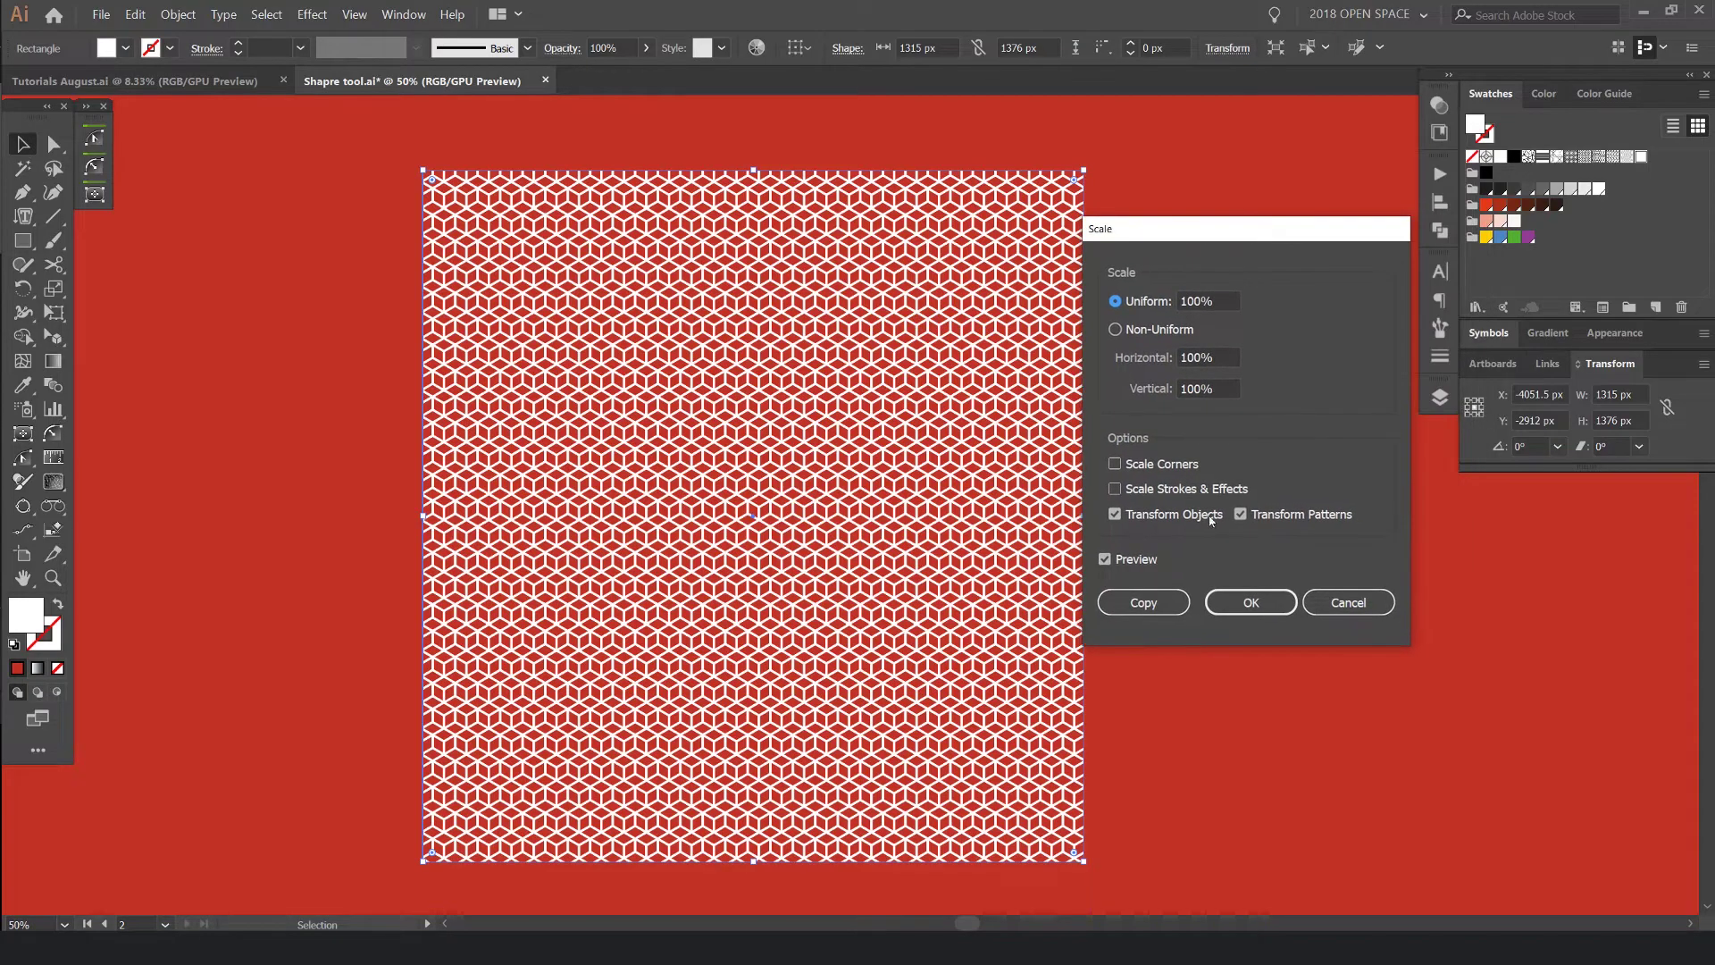
{"action": "left_click", "coordinate": [1116, 562]}
{"action": "left_click_drag", "start_coordinate": [1161, 230], "coordinate": [1186, 243]}
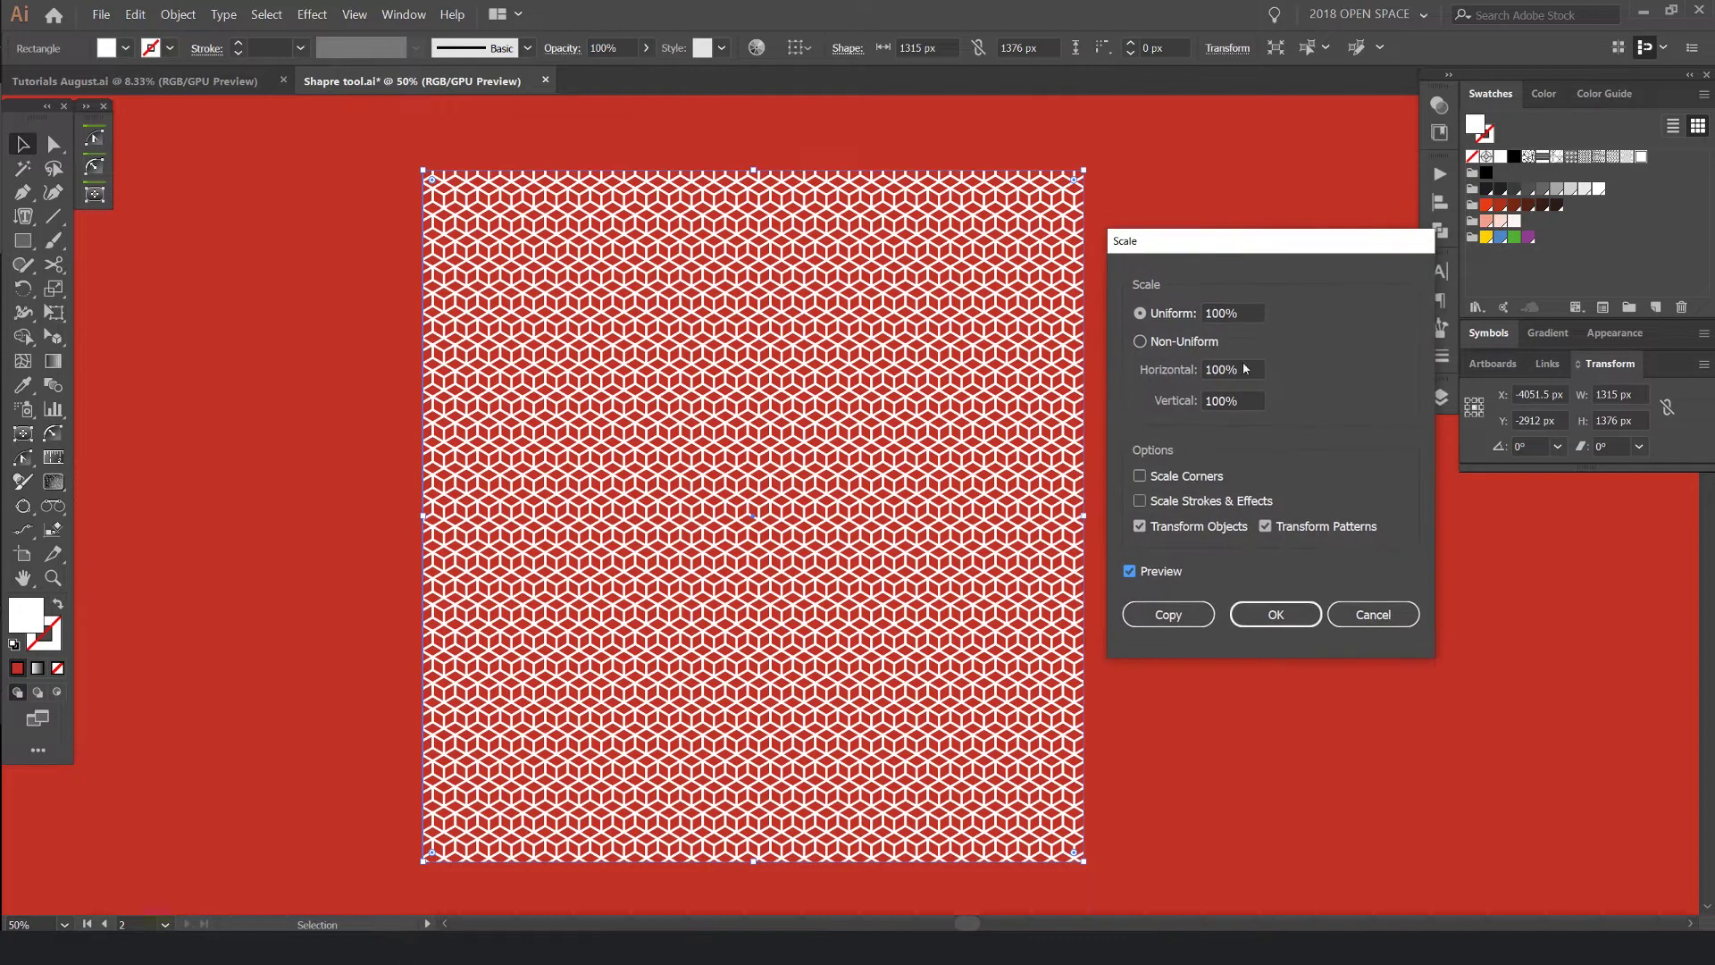
Scale only the rectangle's pattern fill uniformly to 720%, with Transform Objects off and Transform Patterns on.
{"action": "left_click", "coordinate": [1141, 527]}
{"action": "scroll", "coordinate": [1243, 312], "scroll_direction": "up", "scroll_amount": 20}
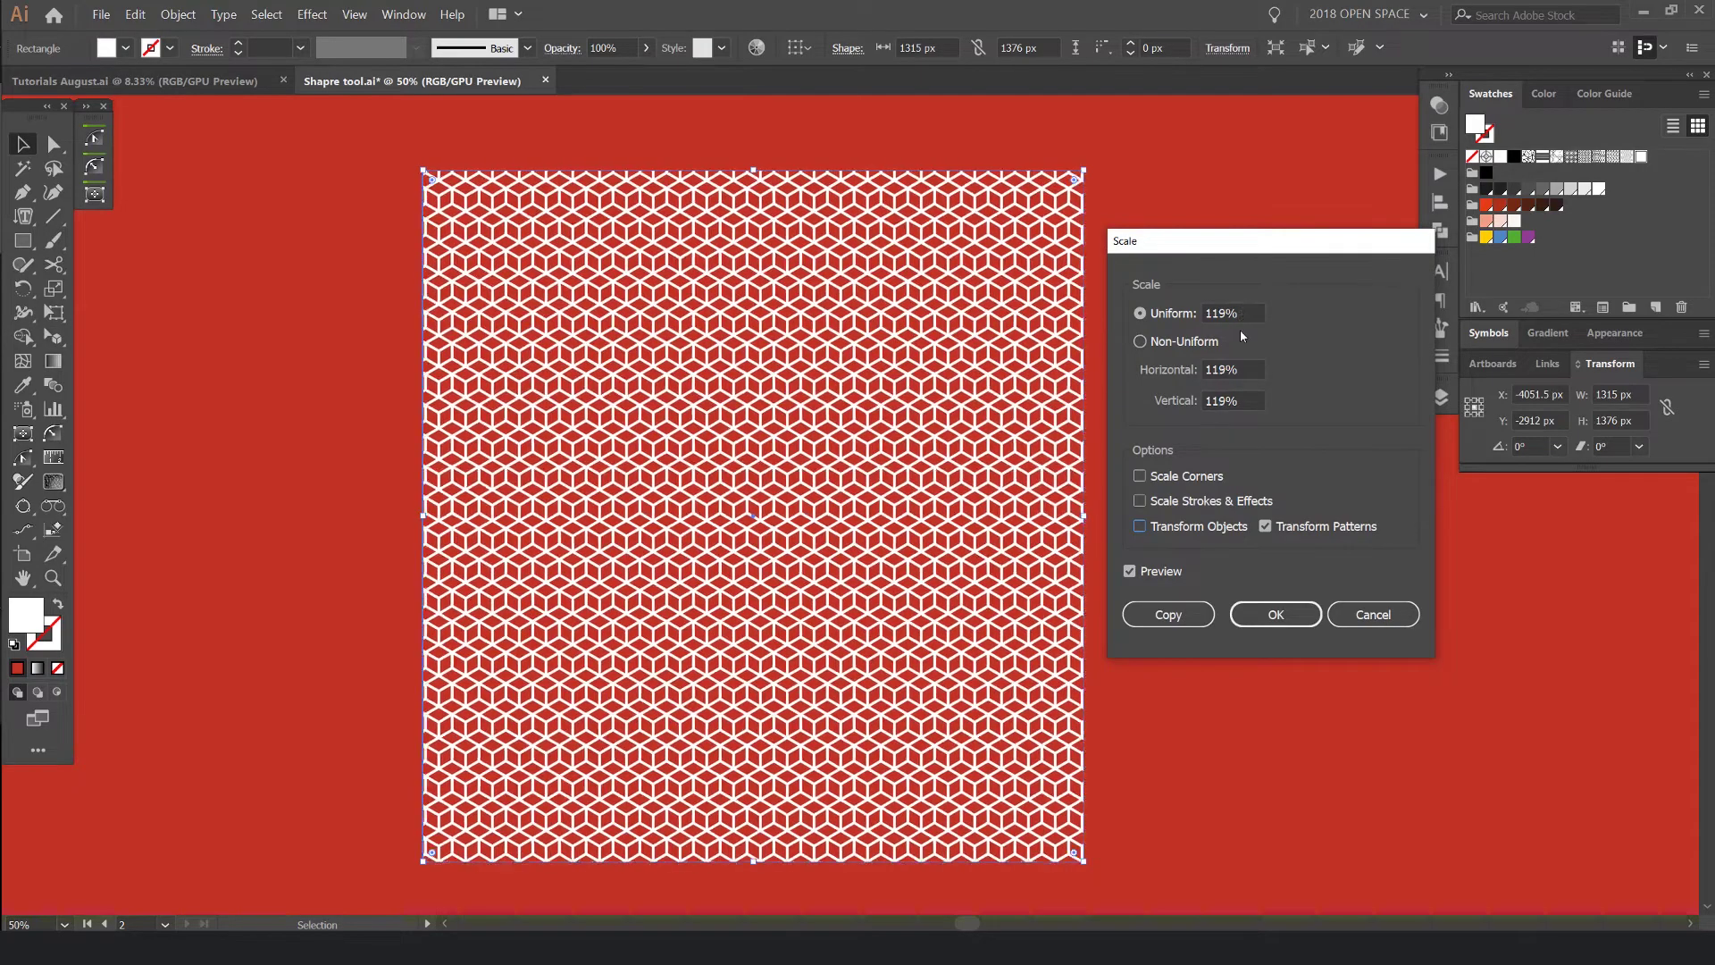
{"action": "scroll", "coordinate": [1243, 308], "scroll_direction": "up", "scroll_amount": 20}
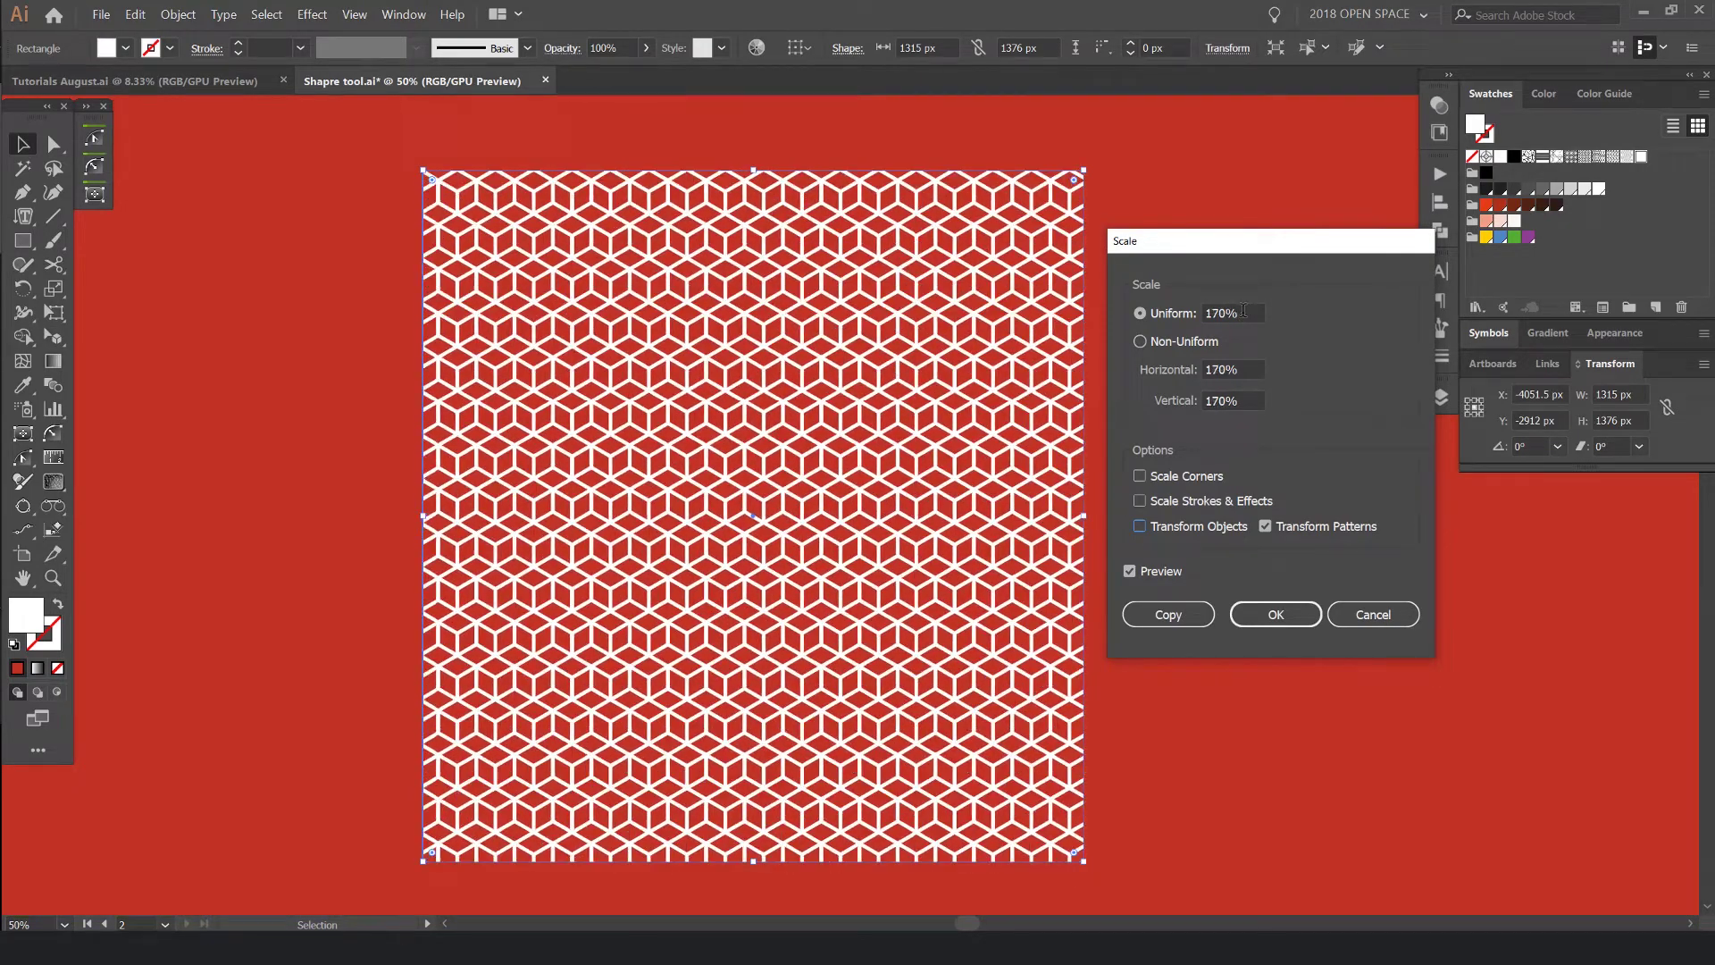
{"action": "scroll", "coordinate": [1243, 312], "scroll_direction": "up", "scroll_amount": 20}
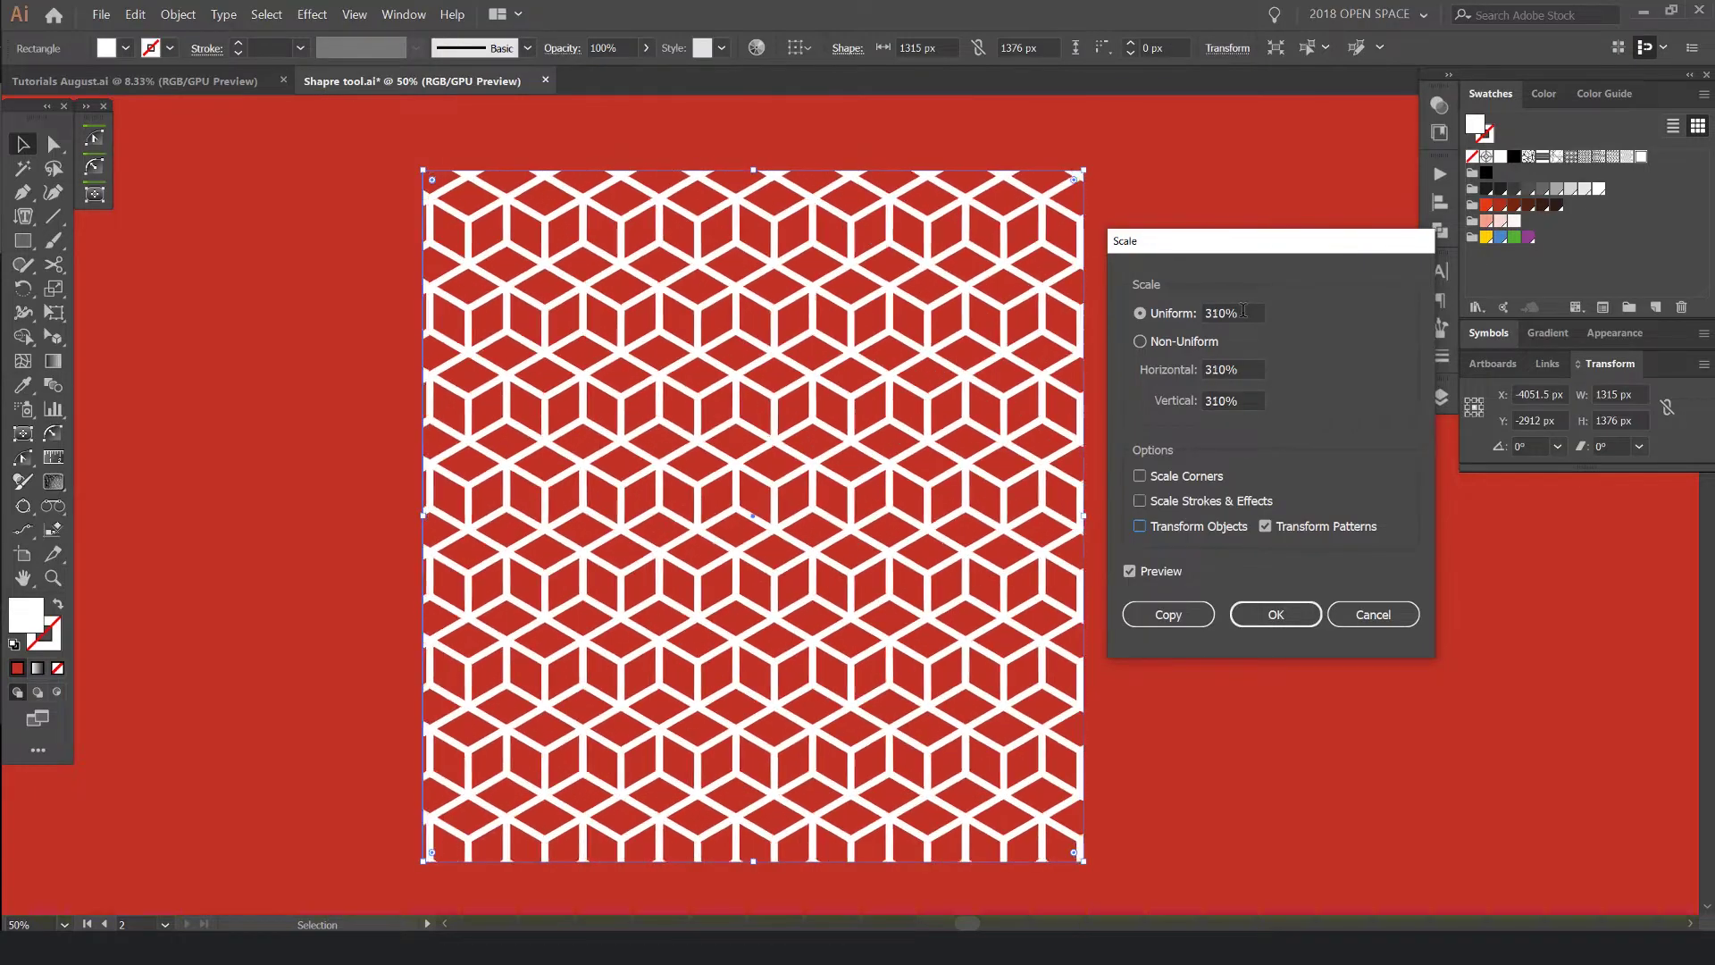
{"action": "scroll", "coordinate": [1246, 311], "scroll_direction": "up", "scroll_amount": 20}
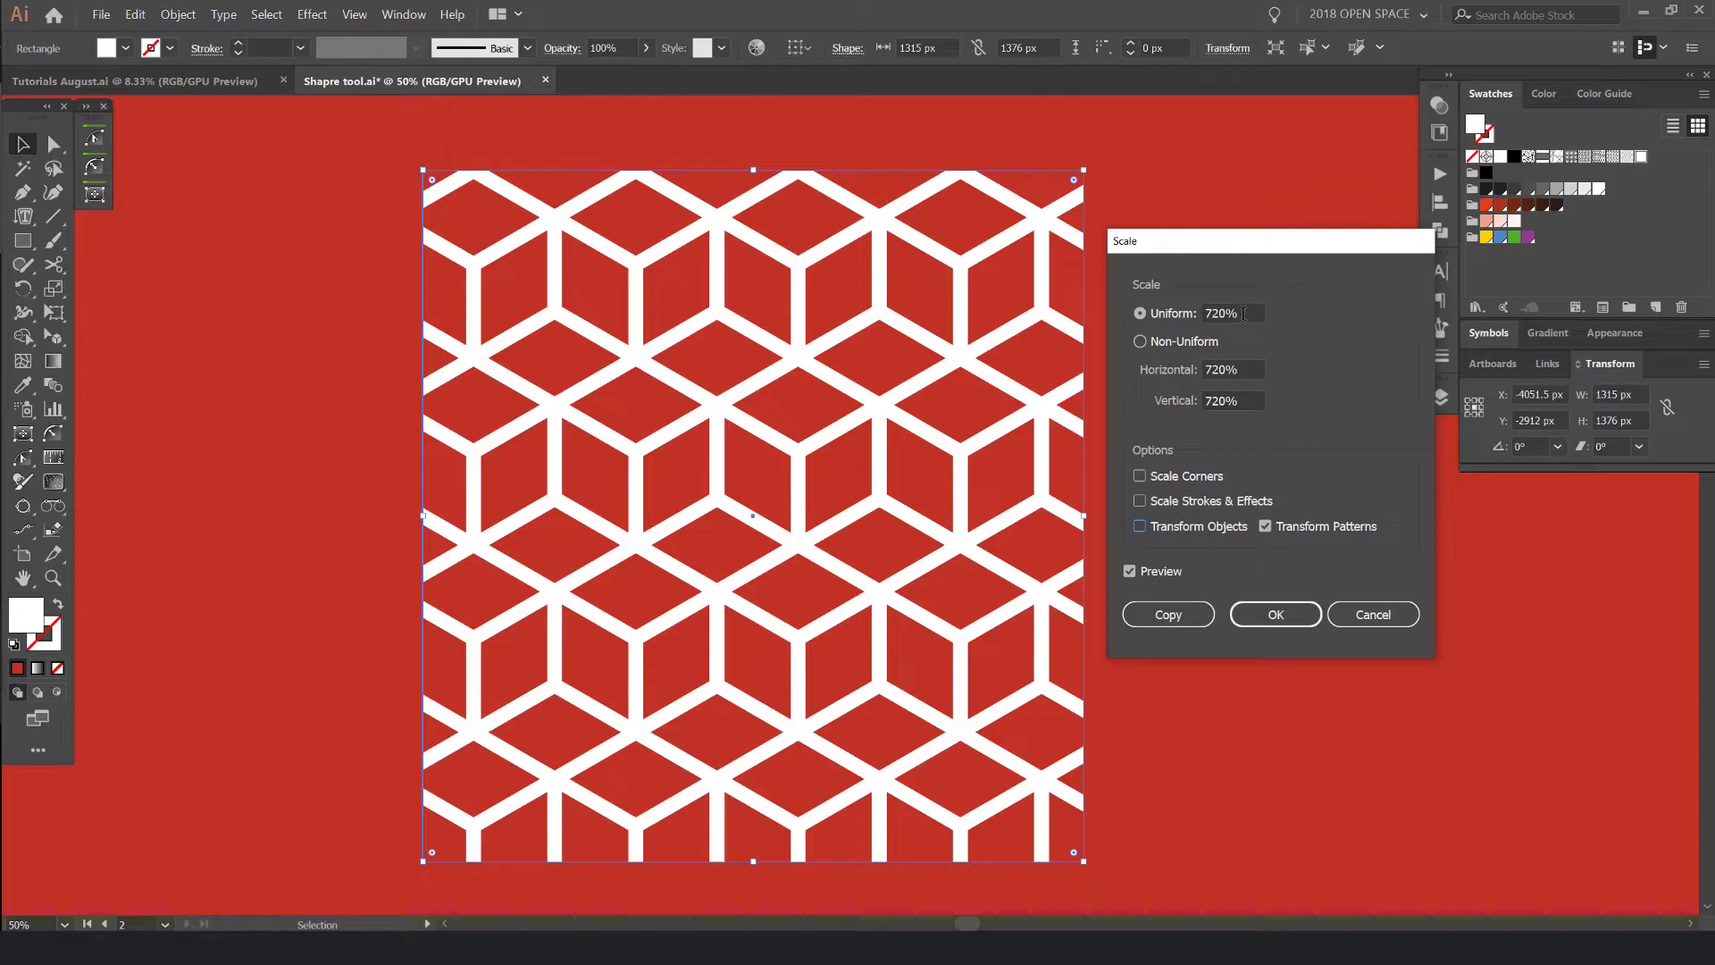
{"action": "left_click", "coordinate": [1275, 615]}
Try moving the lower rectangle and undo the change.
{"action": "scroll", "coordinate": [1167, 510], "scroll_direction": "down", "scroll_amount": 3}
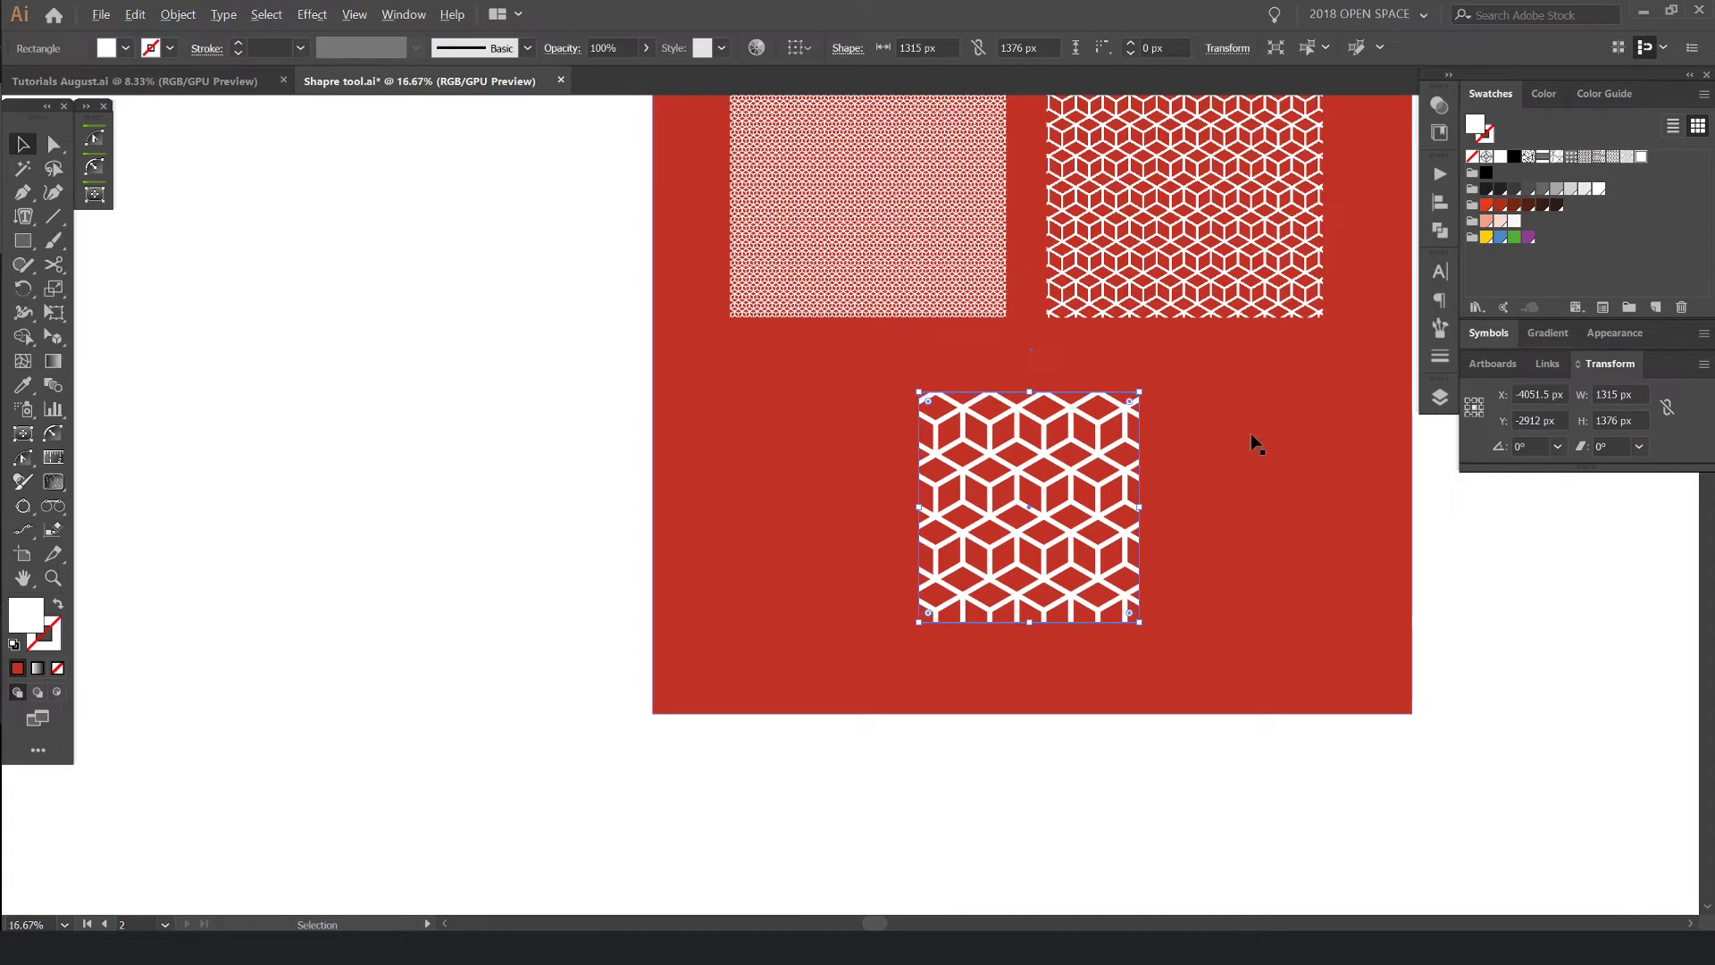
{"action": "left_click_drag", "start_coordinate": [1251, 444], "coordinate": [969, 453]}
{"action": "left_click", "coordinate": [960, 448]}
{"action": "left_click_drag", "start_coordinate": [832, 478], "coordinate": [963, 518]}
{"action": "key", "text": "ctrl+z"}
Try stretching the lower rectangle's corners outward with the Direct Selection tool, and undo the distortion.
{"action": "key", "text": "a"}
{"action": "left_click_drag", "start_coordinate": [837, 421], "coordinate": [1107, 487]}
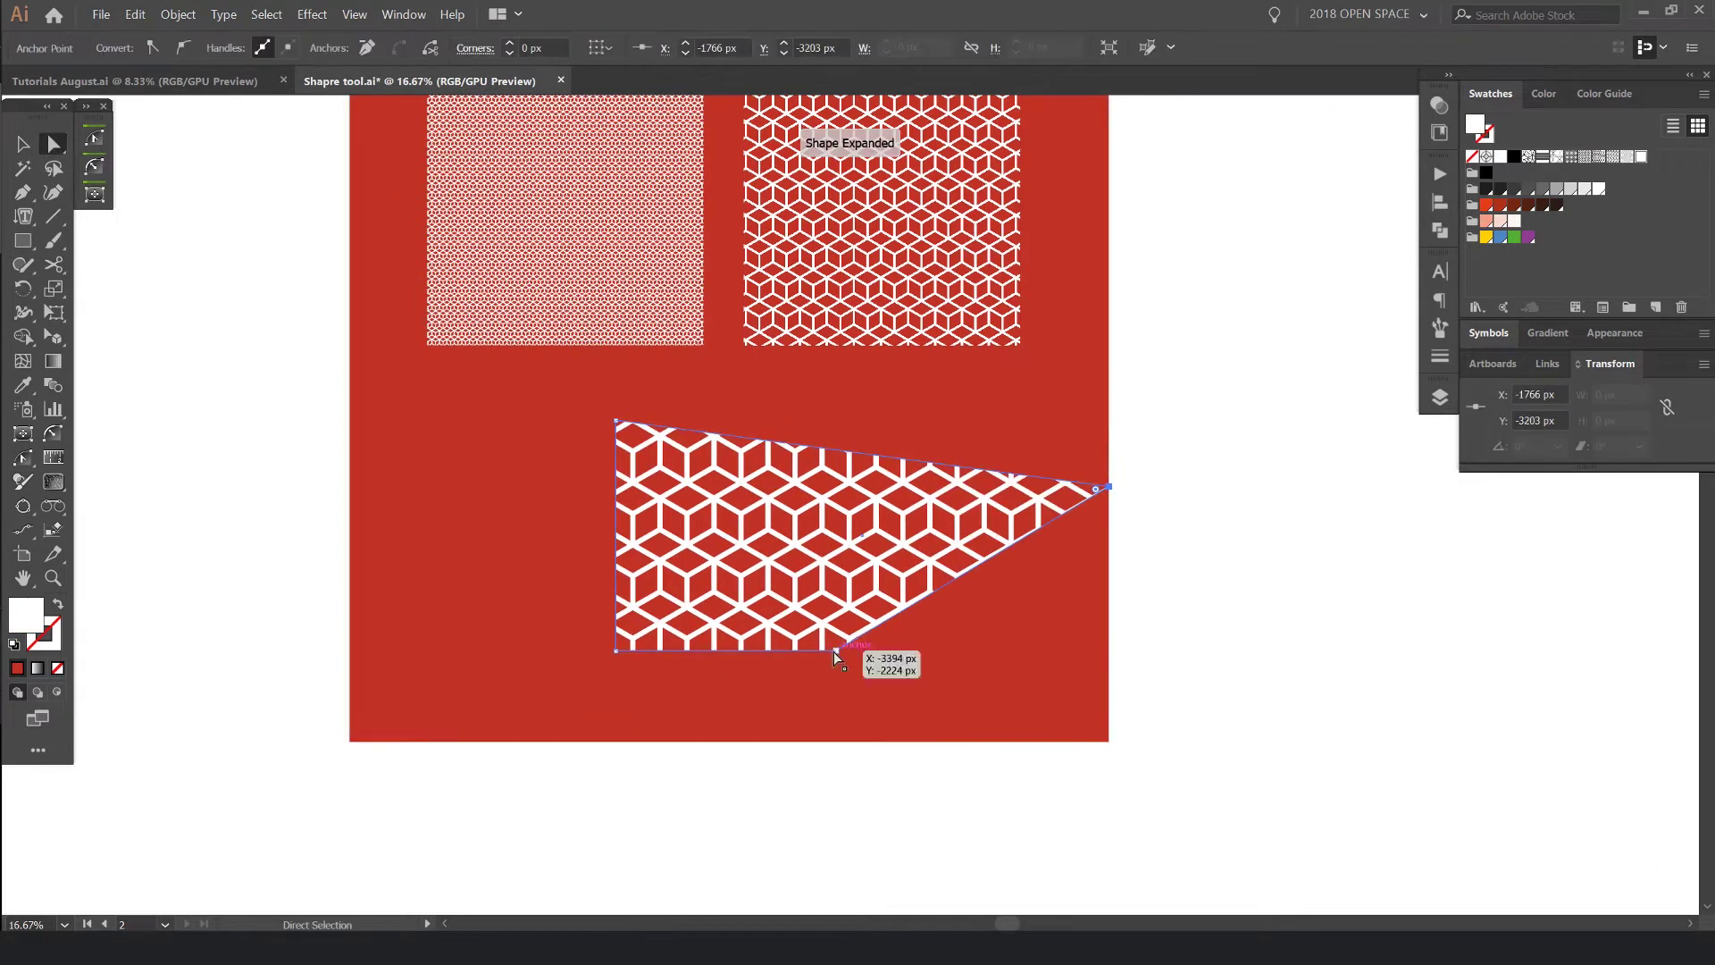
{"action": "left_click_drag", "start_coordinate": [836, 650], "coordinate": [1018, 811]}
{"action": "key", "text": "ctrl+minus"}
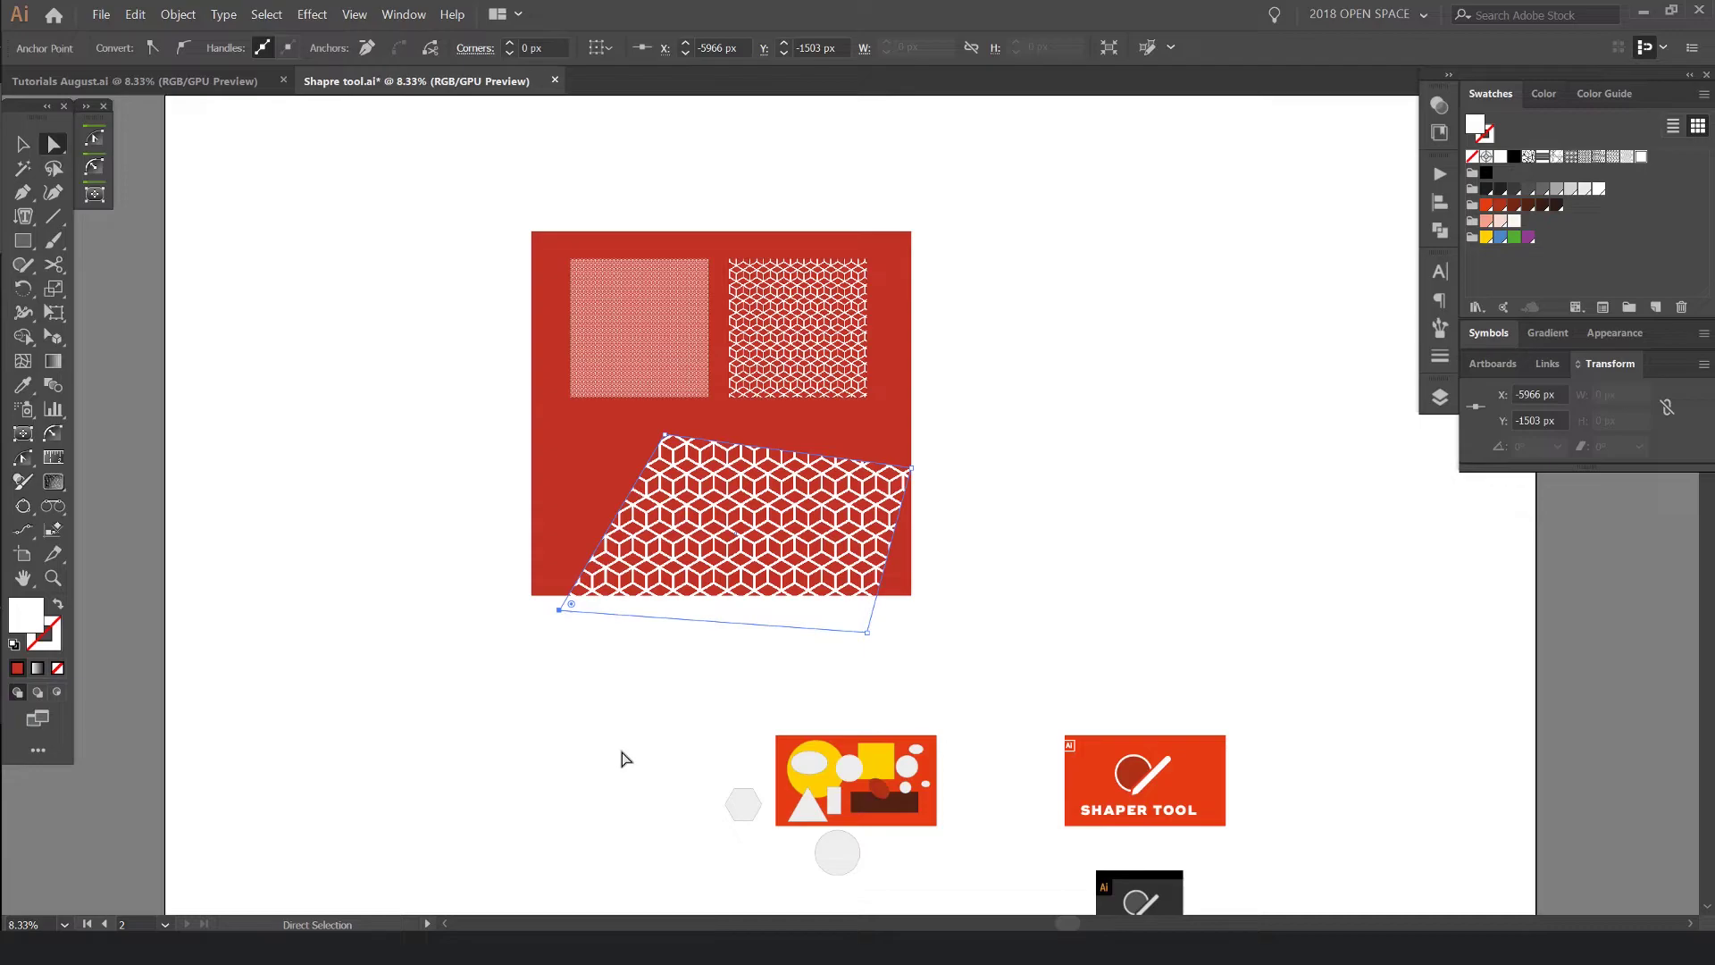
{"action": "key", "text": "ctrl+z"}
{"action": "key", "text": "ctrl+z"}
{"action": "left_click", "coordinate": [1001, 441]}
{"action": "scroll", "coordinate": [705, 446], "scroll_direction": "up", "scroll_amount": 1}
{"action": "left_click_drag", "start_coordinate": [705, 447], "coordinate": [754, 500]}
{"action": "scroll", "coordinate": [757, 457], "scroll_direction": "up", "scroll_amount": 1}
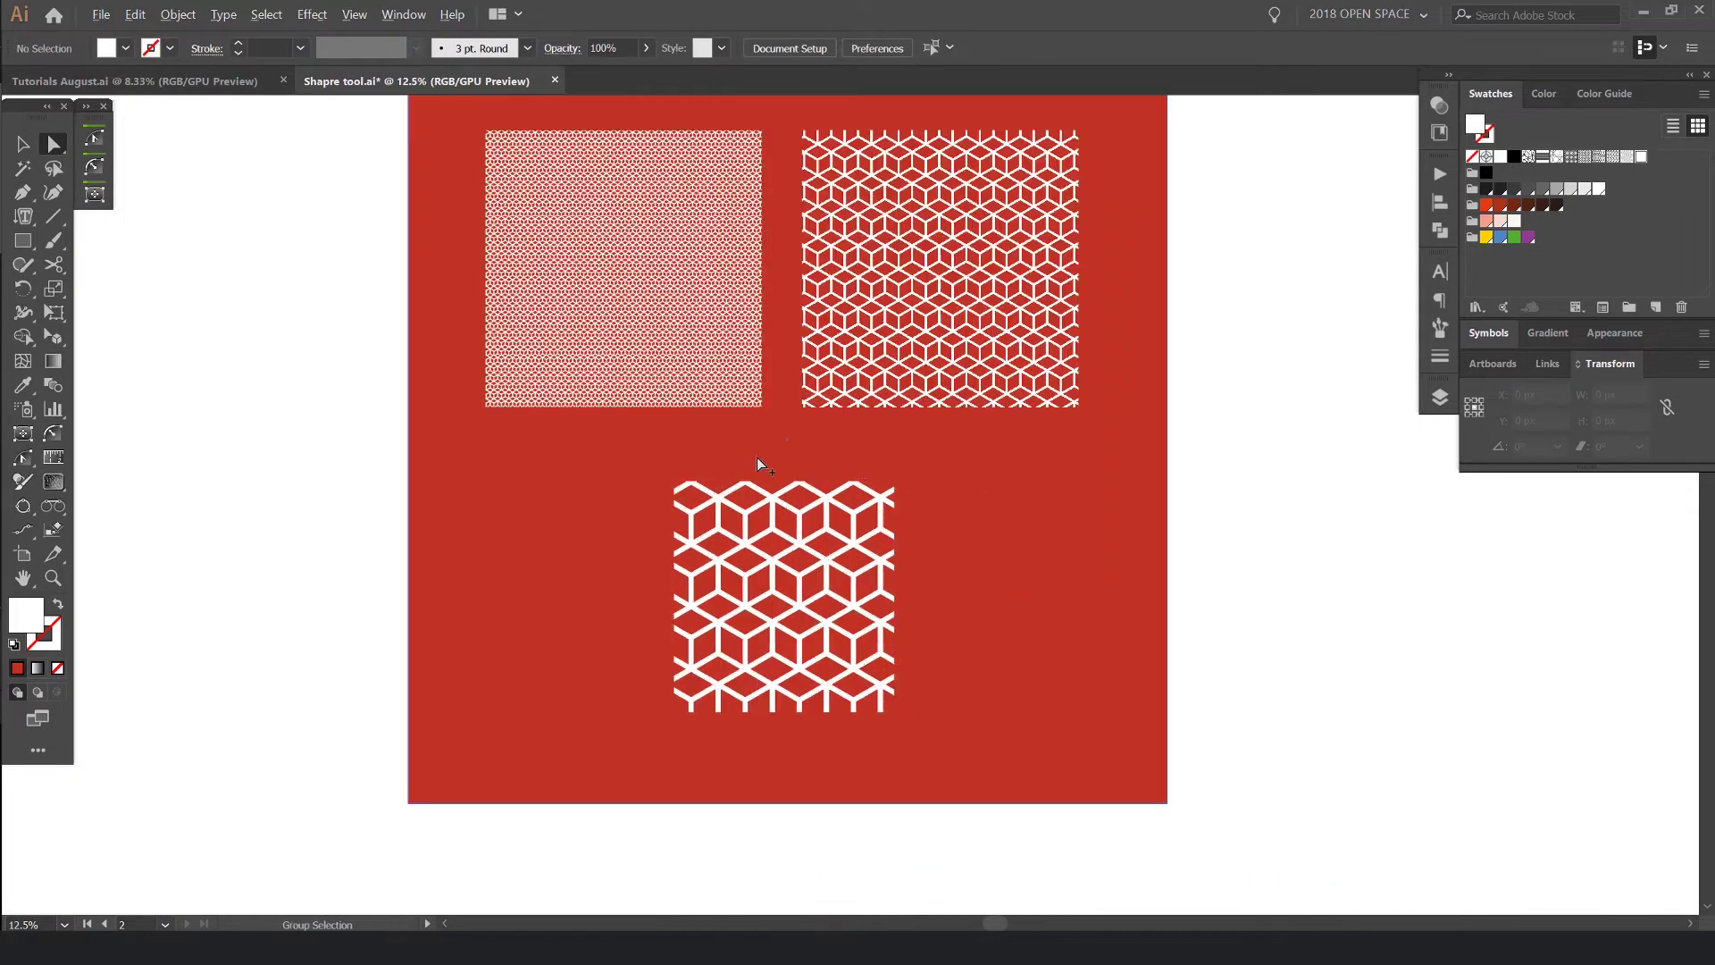
Open the Scale settings for the lower patterned rectangle and exclude the object itself by turning Transform Objects off.
{"action": "left_click", "coordinate": [787, 535]}
{"action": "key", "text": "v"}
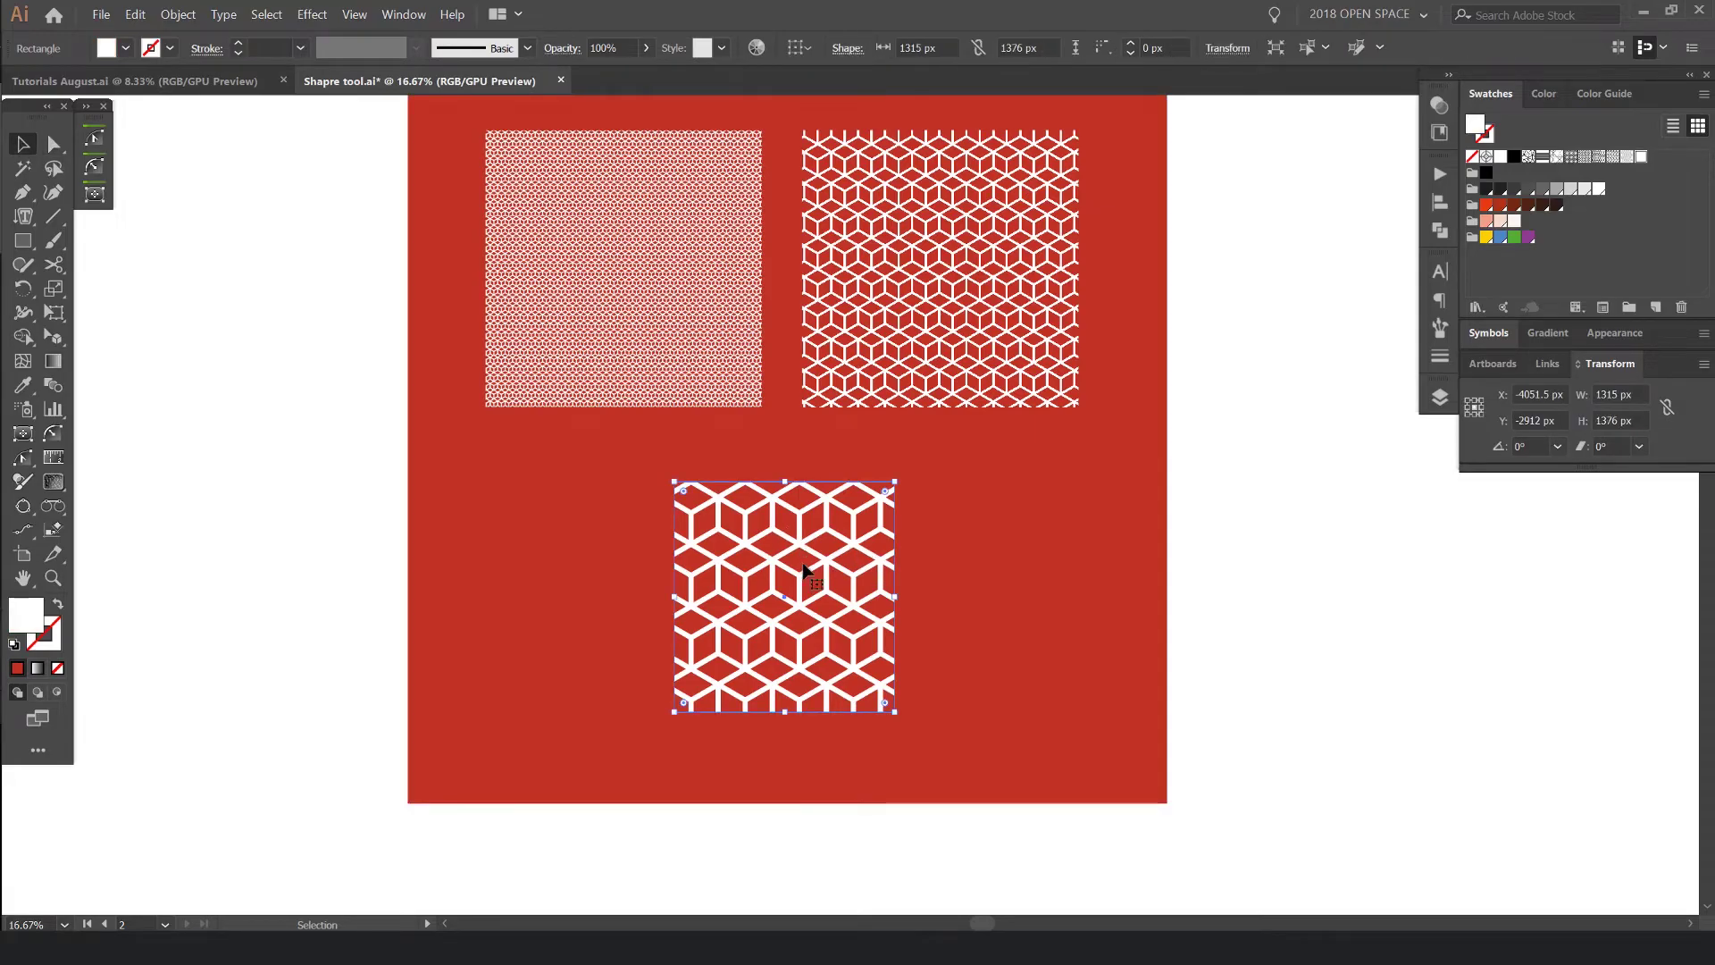
{"action": "scroll", "coordinate": [803, 564], "scroll_direction": "up", "scroll_amount": 1}
{"action": "left_click_drag", "start_coordinate": [876, 528], "coordinate": [935, 456]}
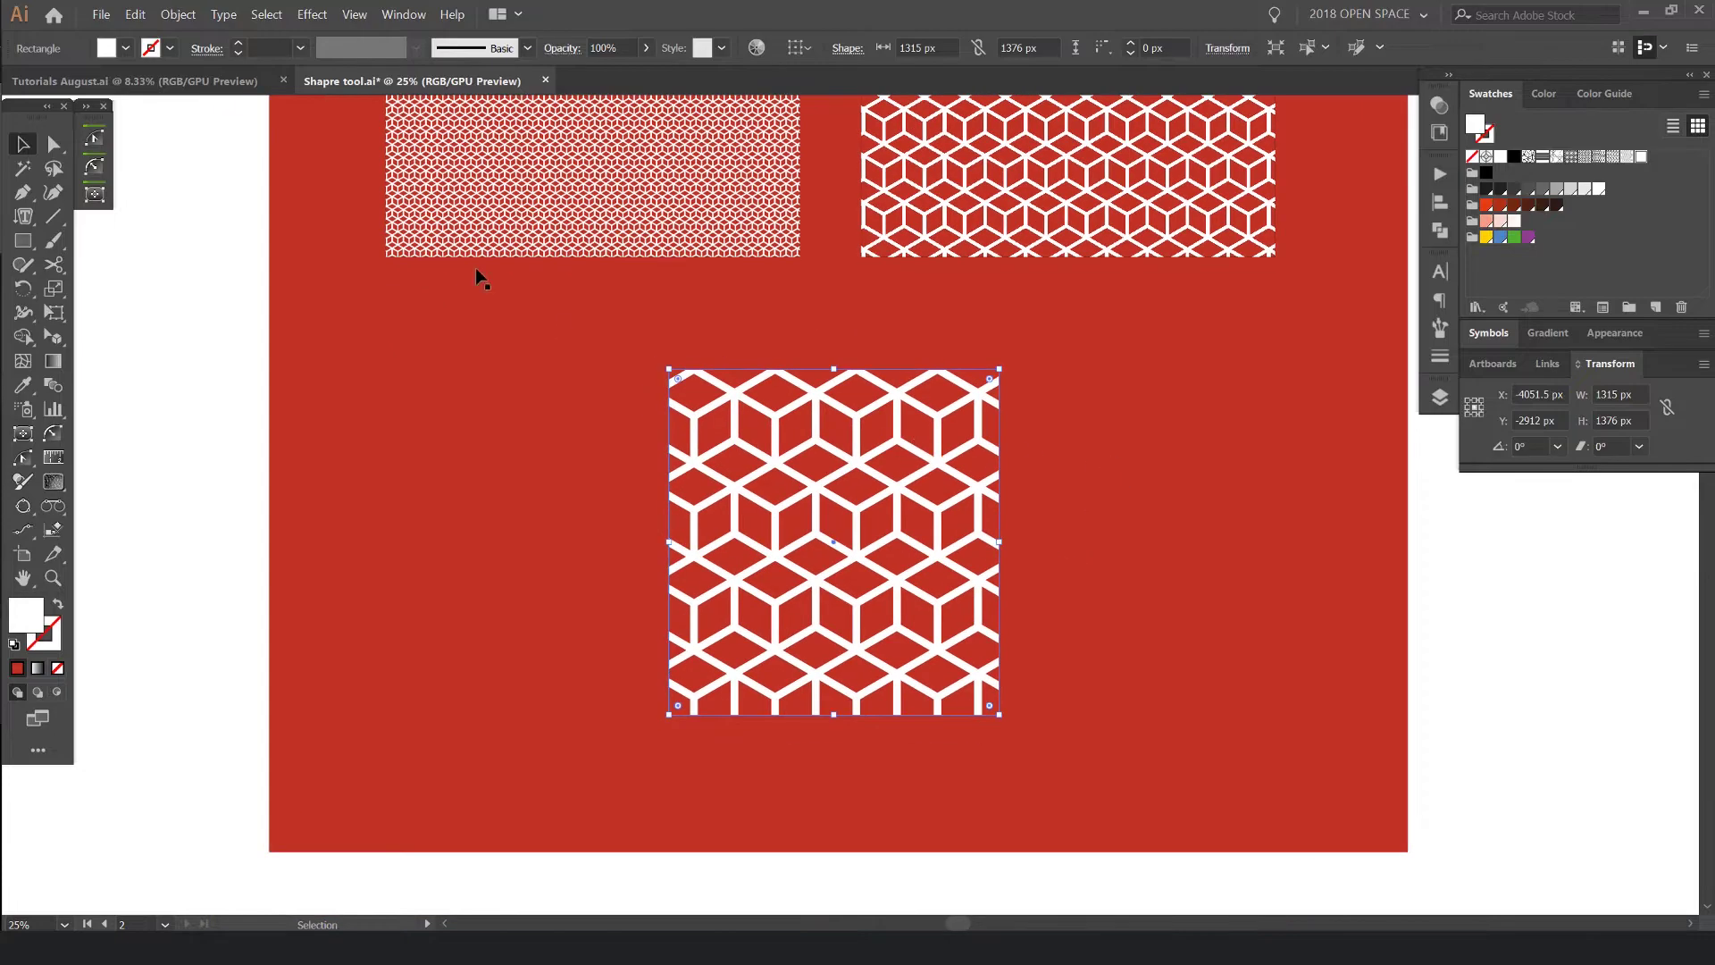
{"action": "left_click", "coordinate": [181, 14]}
{"action": "mouse_move", "coordinate": [205, 34]}
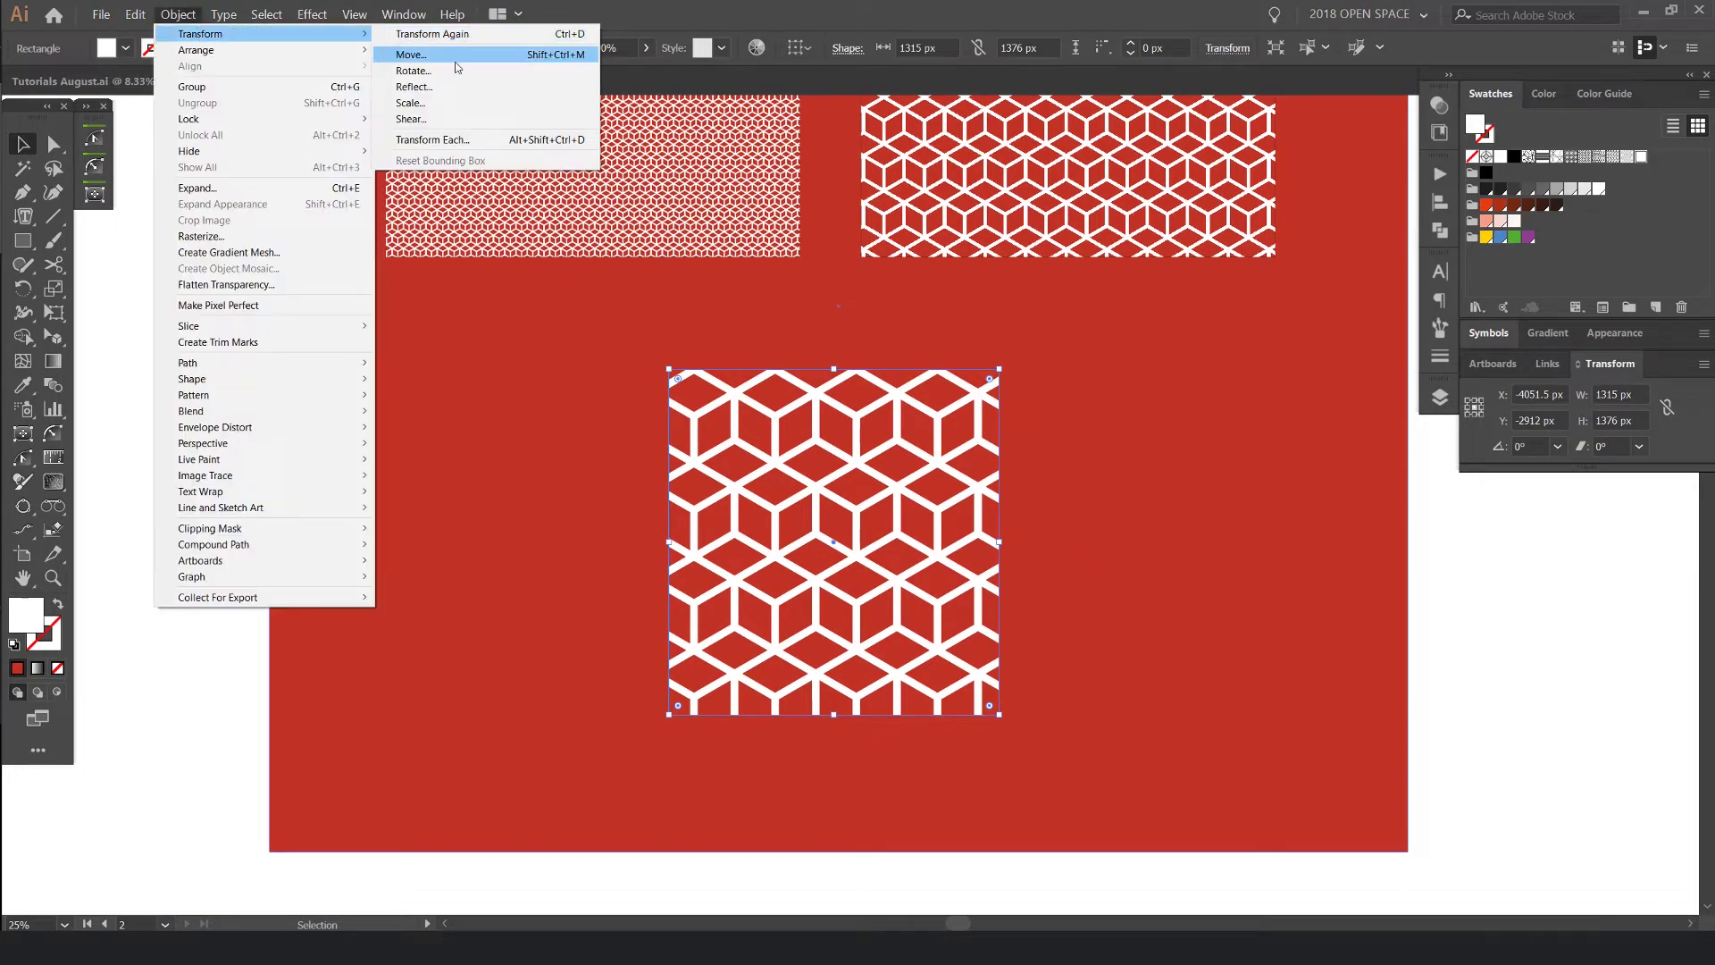
{"action": "left_click", "coordinate": [444, 105]}
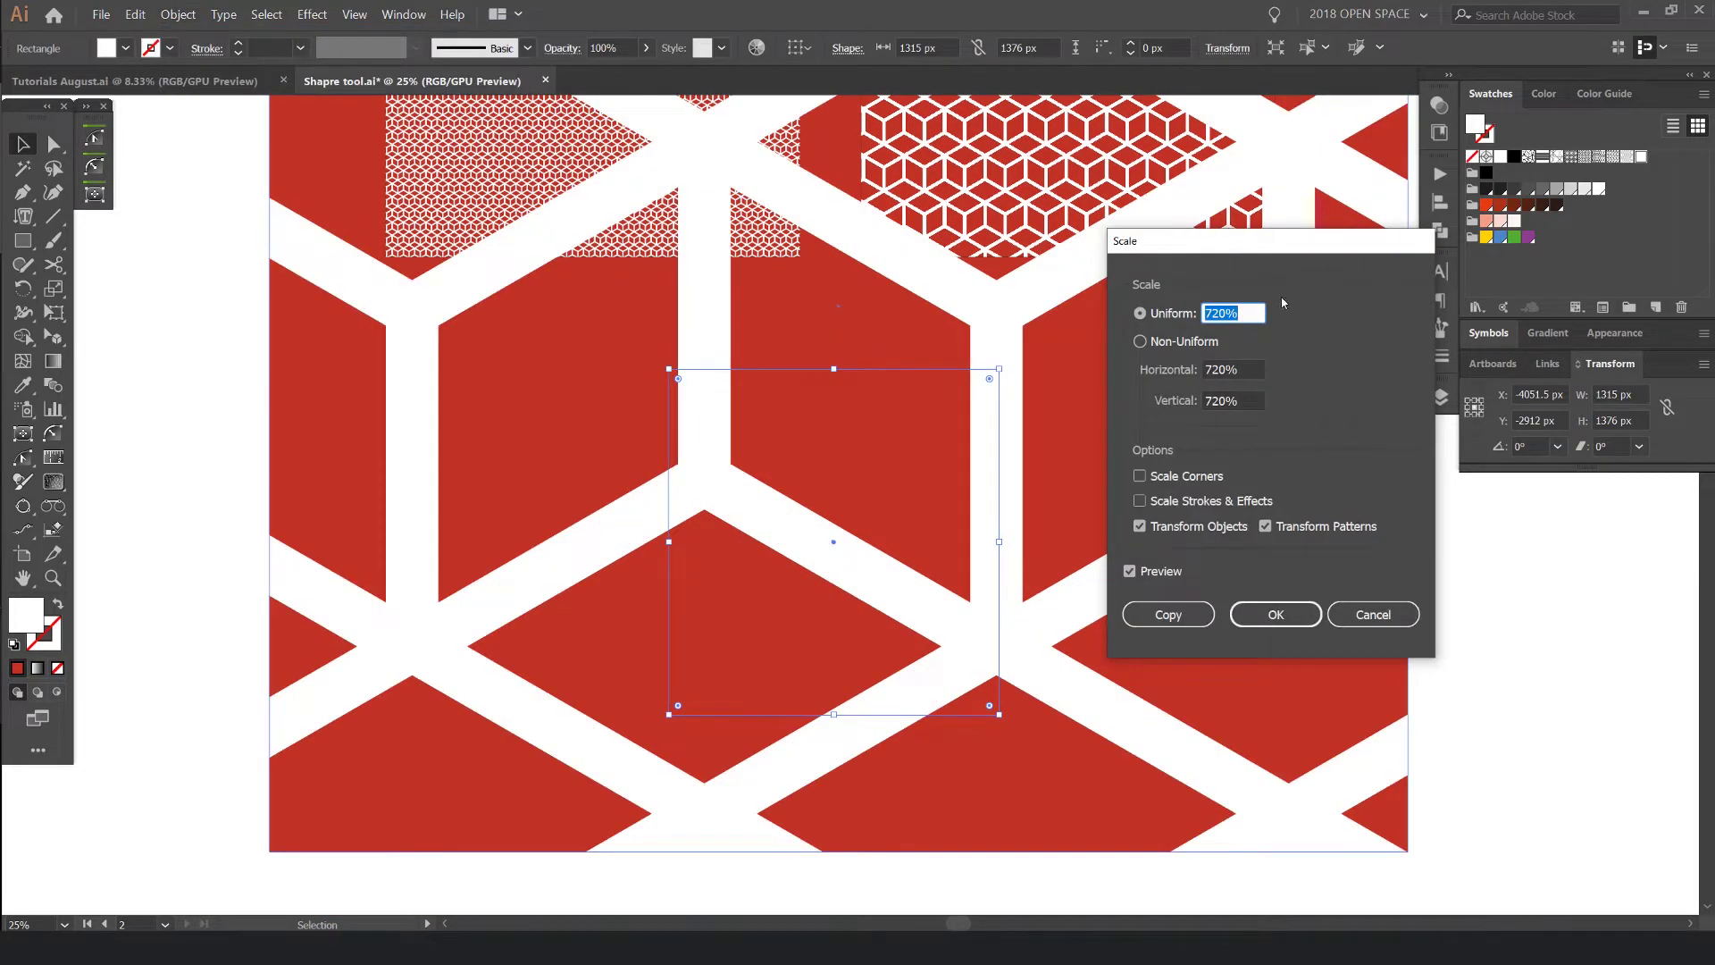
{"action": "left_click", "coordinate": [1142, 527]}
Preview smaller uniform scales for the rectangle's pattern, going from 710% through 330% down to 60%.
{"action": "scroll", "coordinate": [1233, 313], "scroll_direction": "down", "scroll_amount": 20}
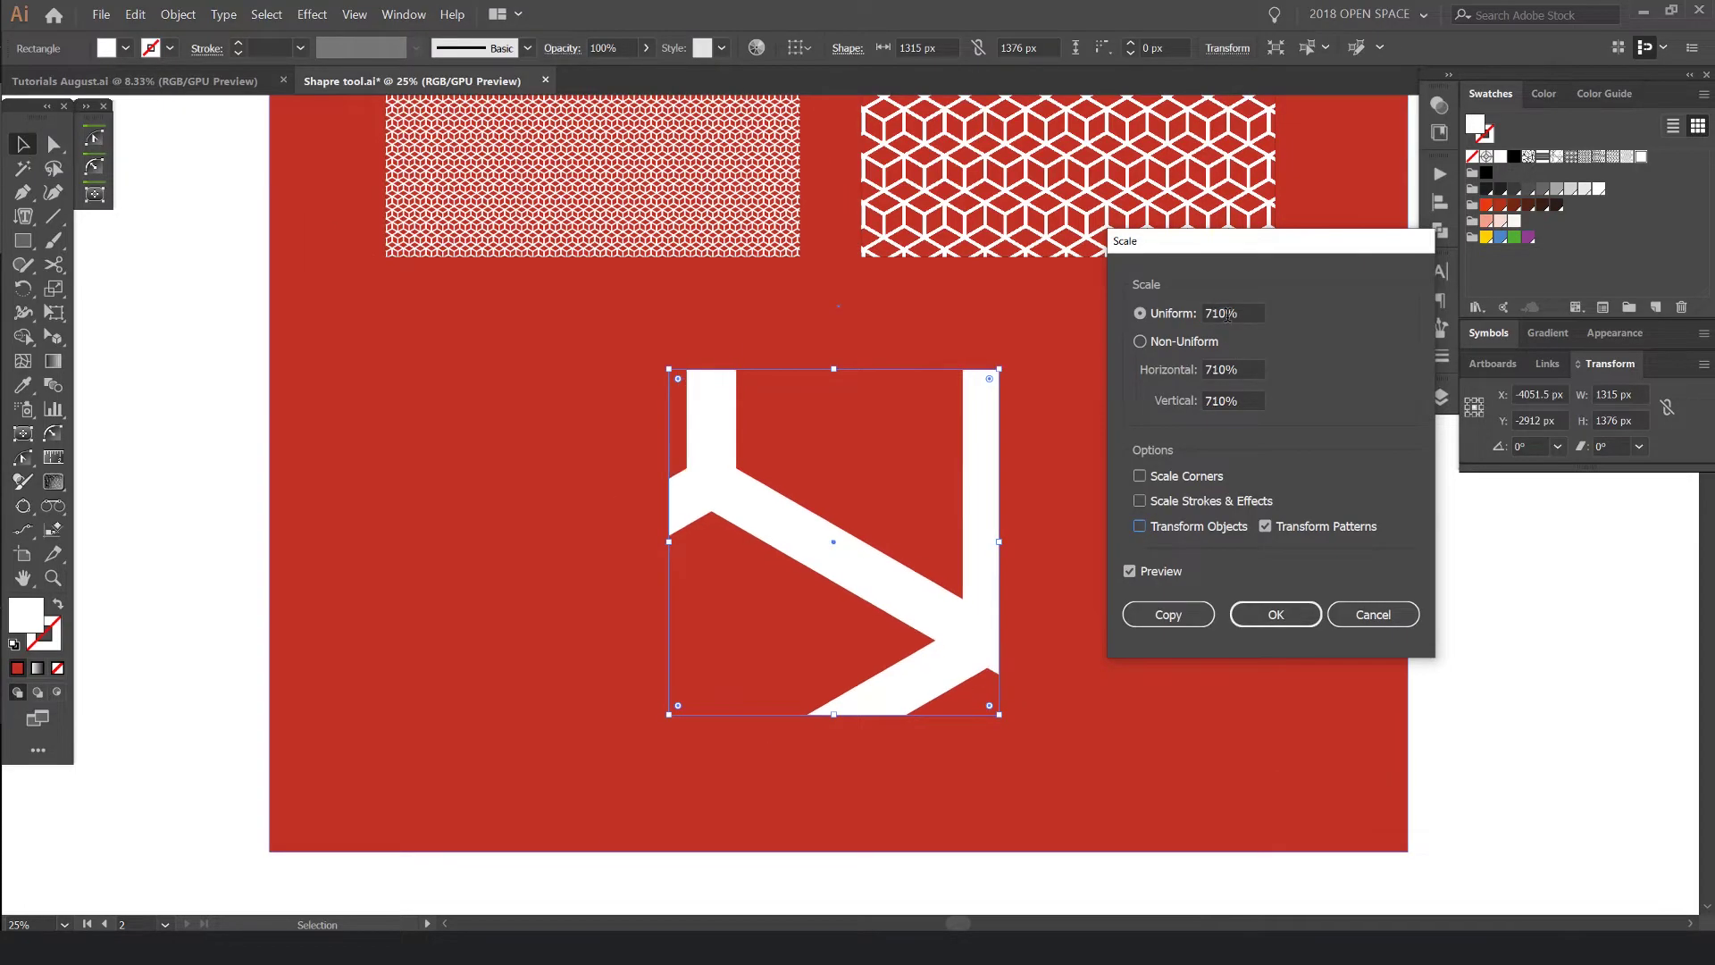
{"action": "scroll", "coordinate": [1232, 308], "scroll_direction": "down", "scroll_amount": 20}
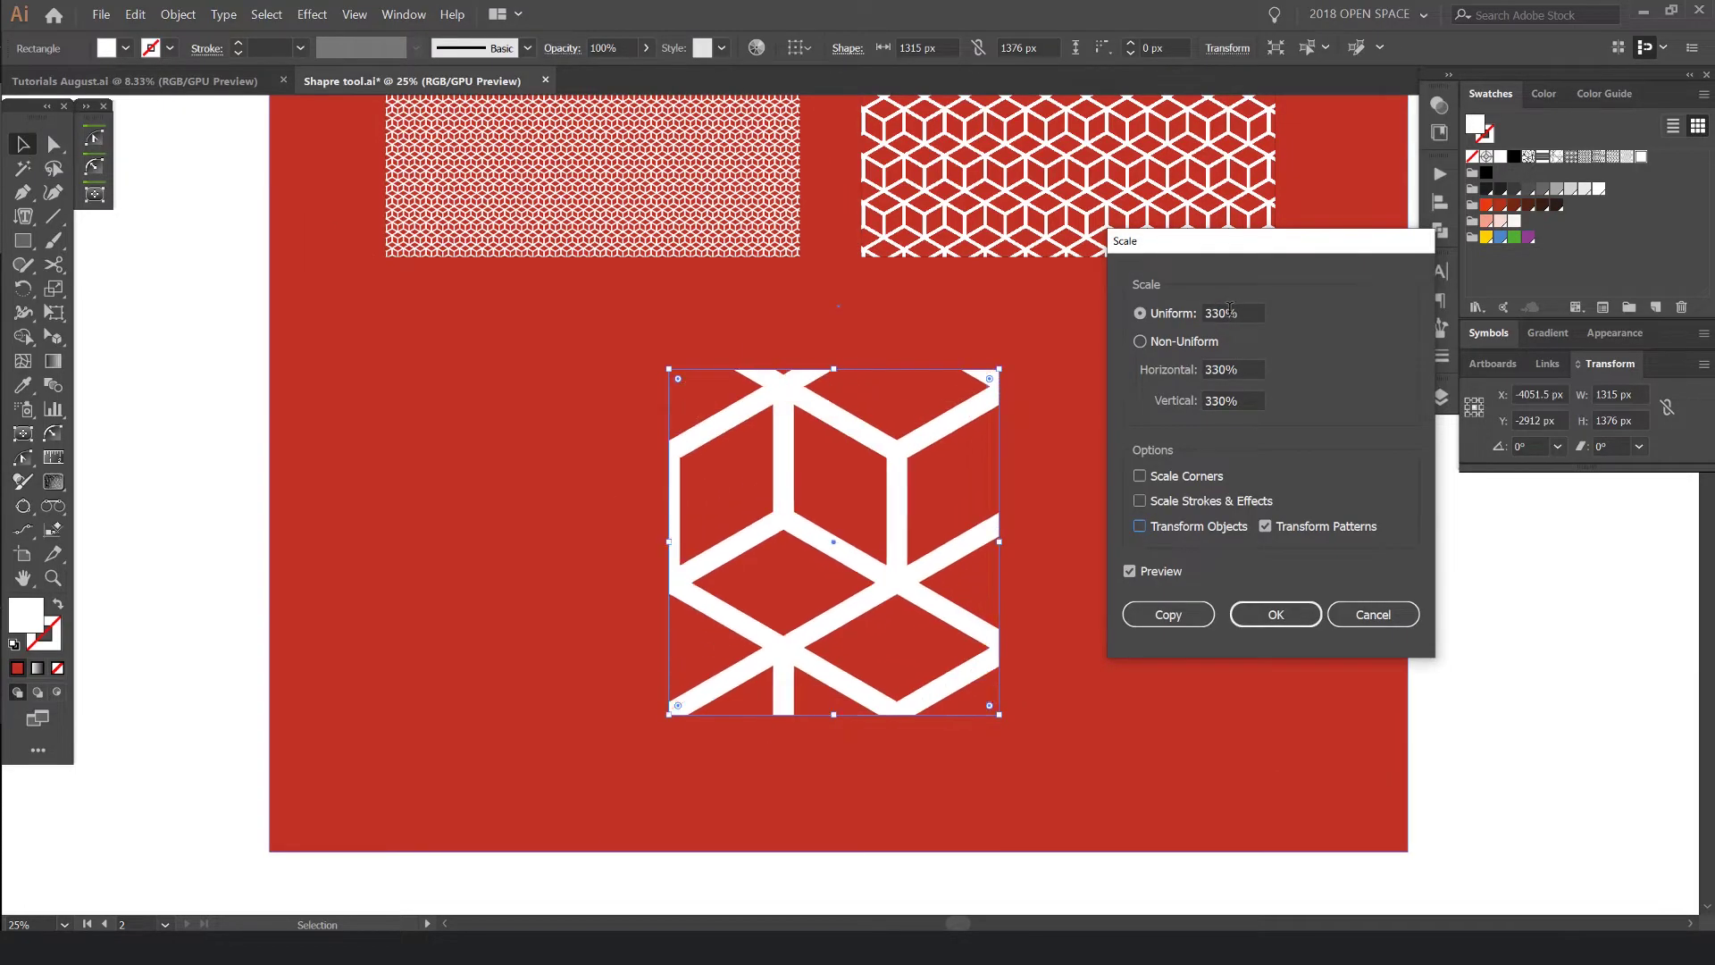
{"action": "scroll", "coordinate": [1229, 314], "scroll_direction": "up", "scroll_amount": 3}
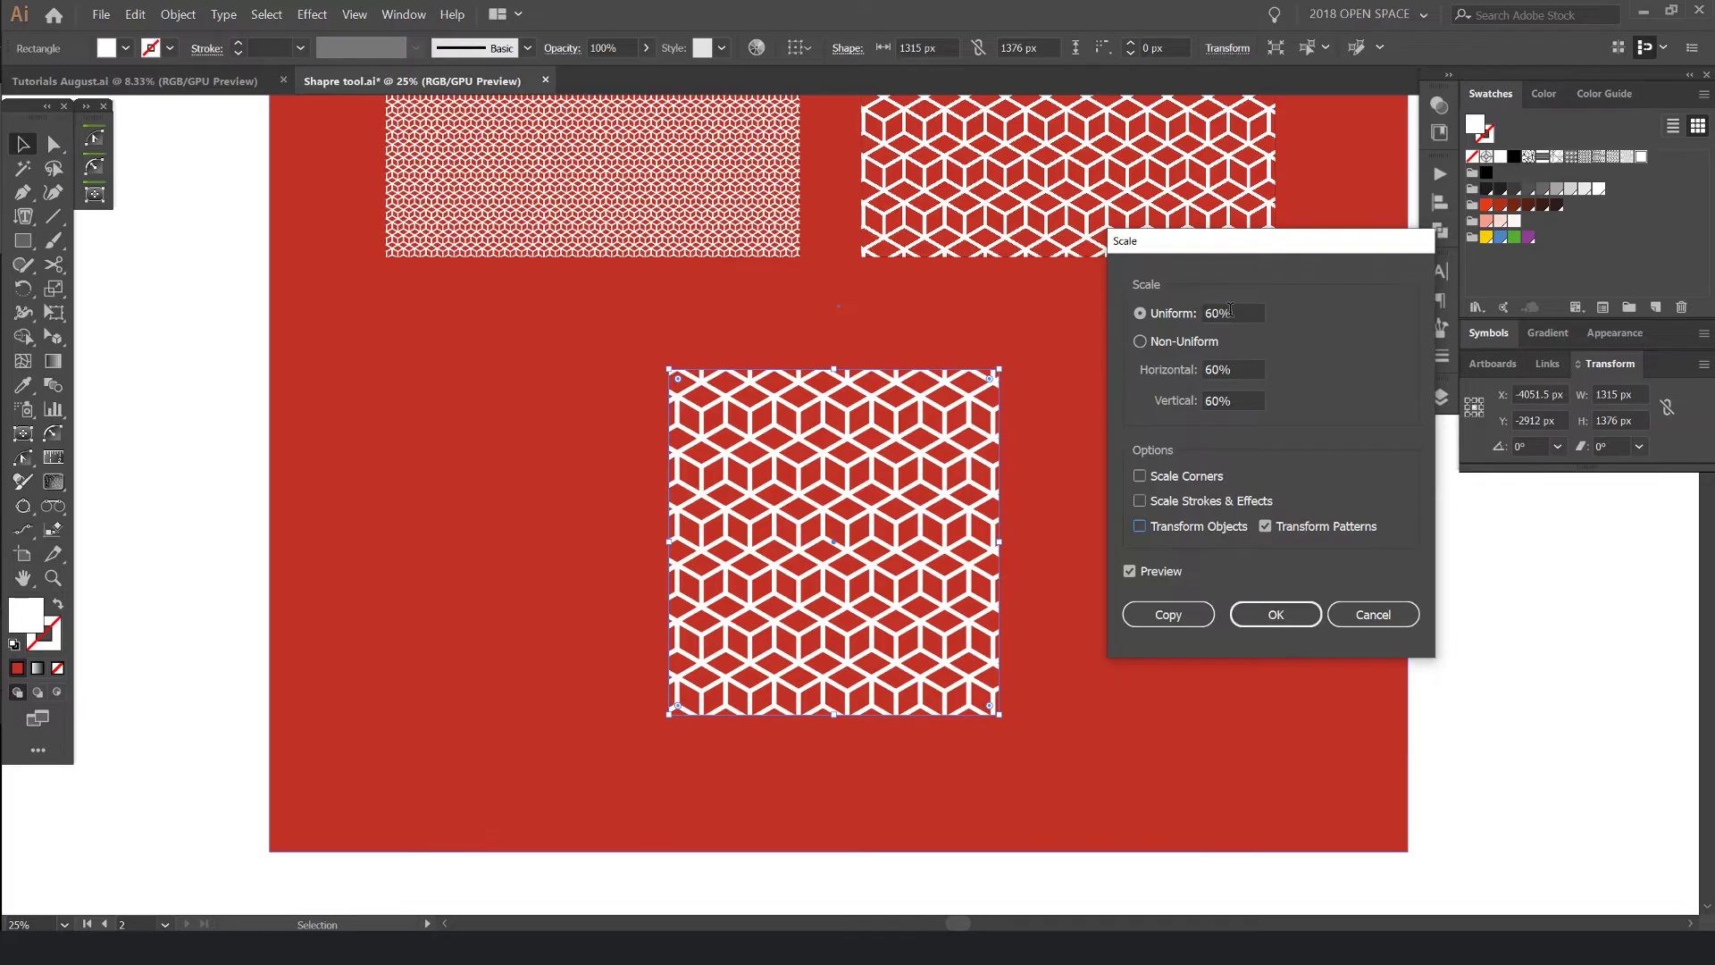
Try a non-uniform pattern scale of 50% horizontally and 80% vertically.
{"action": "left_click", "coordinate": [1172, 343]}
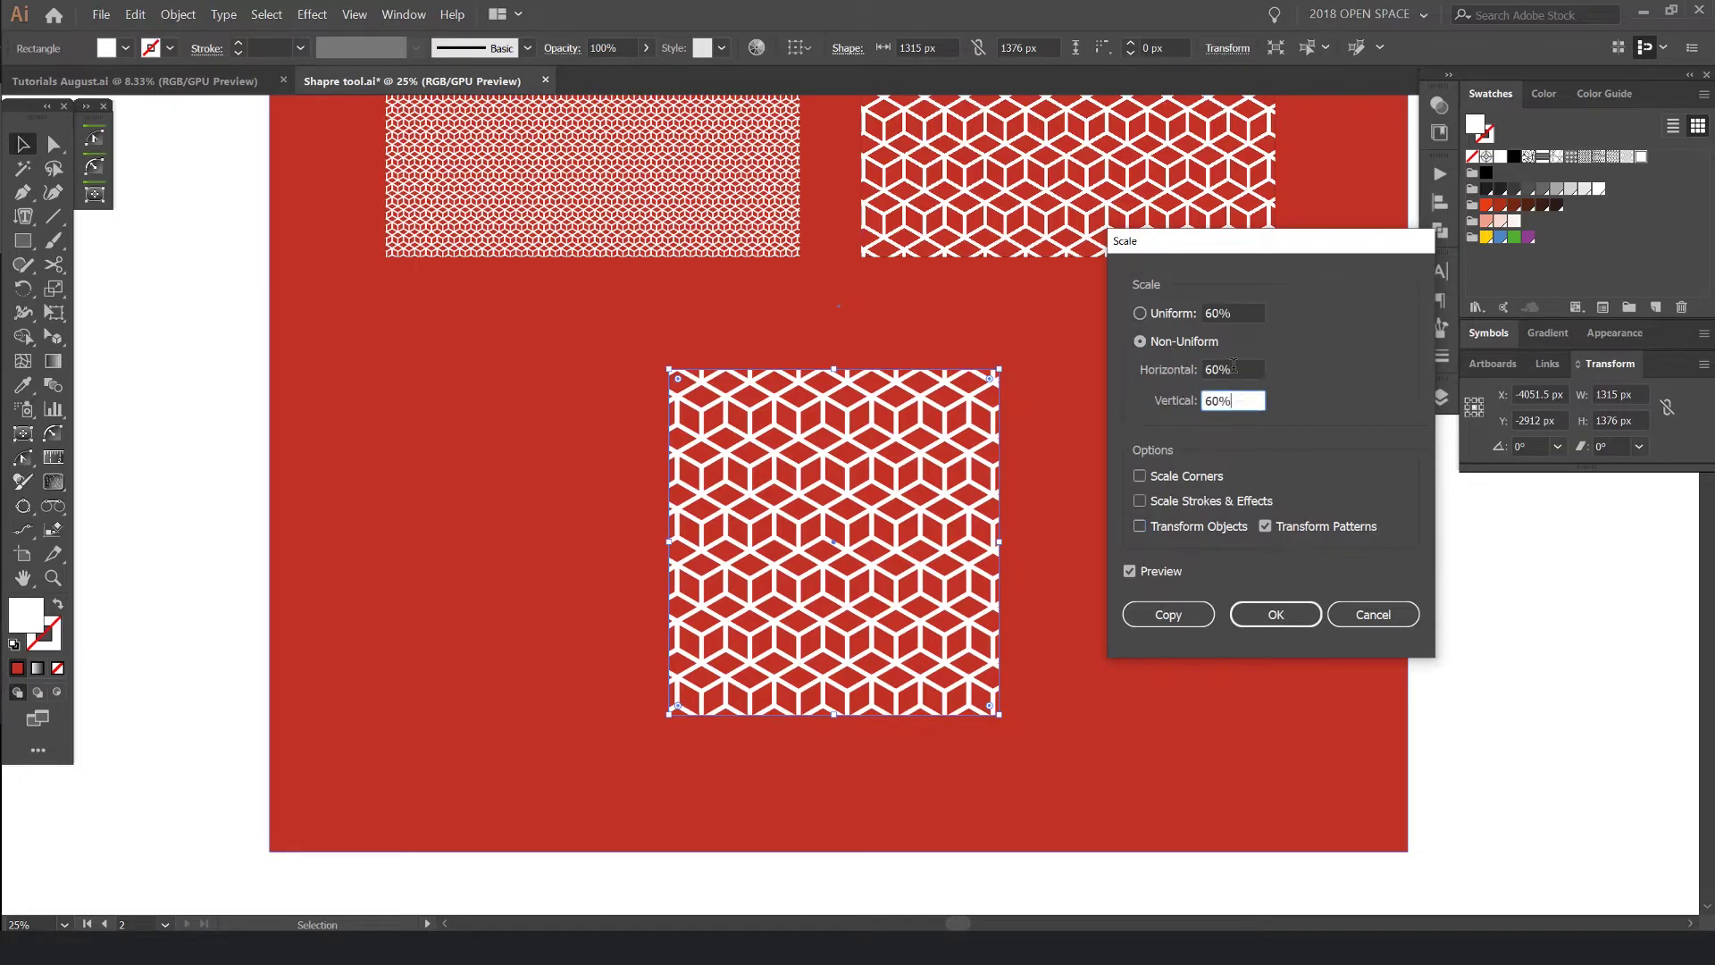
{"action": "scroll", "coordinate": [1234, 367], "scroll_direction": "down", "scroll_amount": 5}
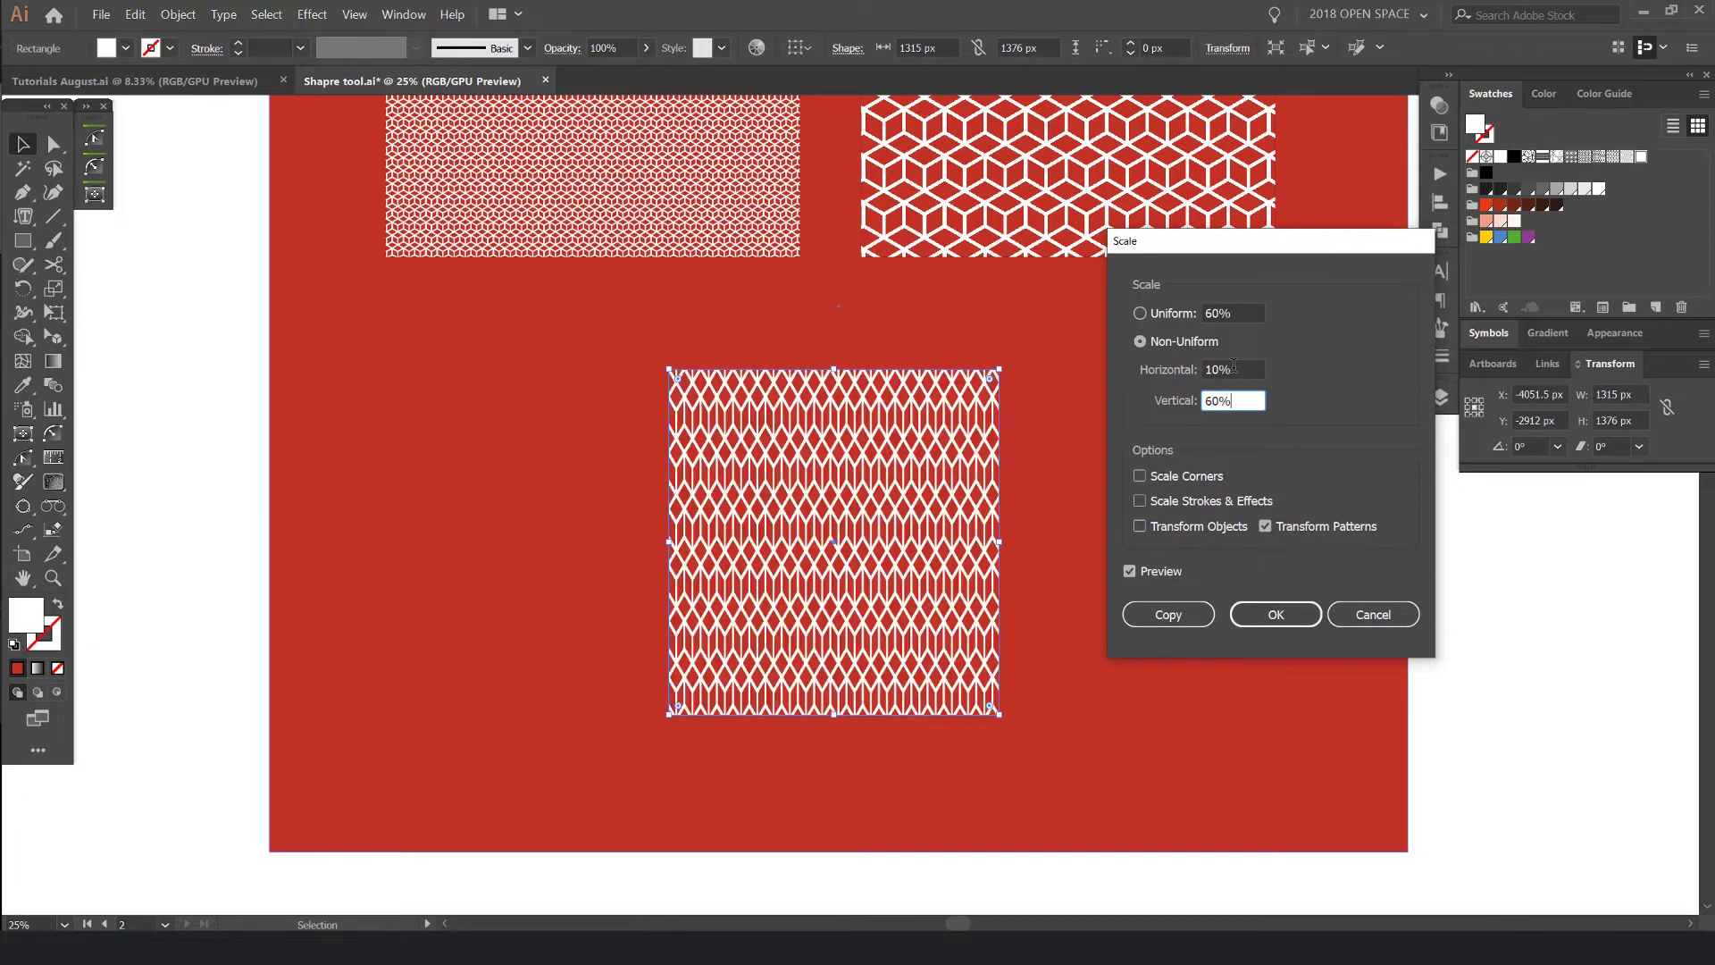
{"action": "scroll", "coordinate": [1239, 392], "scroll_direction": "up", "scroll_amount": 2}
{"action": "scroll", "coordinate": [1244, 369], "scroll_direction": "up", "scroll_amount": 2}
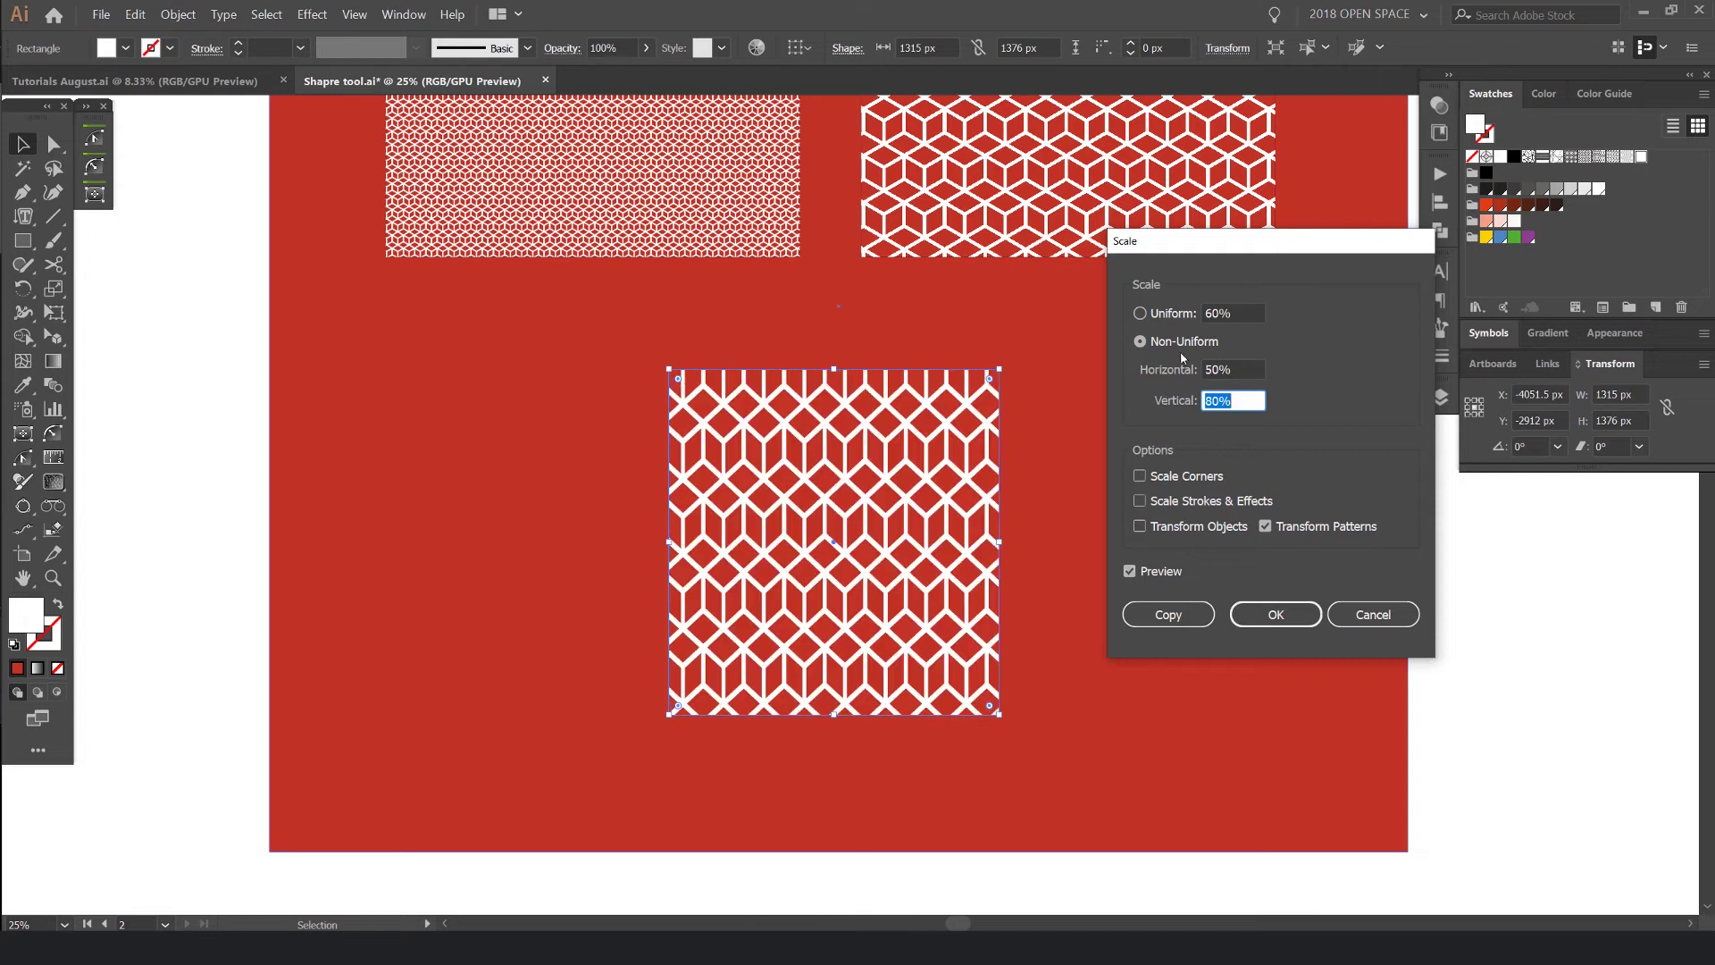
Apply a uniform 70% scale to the pattern only, and move the rectangle toward the left side of the red background.
{"action": "left_click", "coordinate": [1139, 312]}
{"action": "scroll", "coordinate": [1221, 313], "scroll_direction": "down", "scroll_amount": 12}
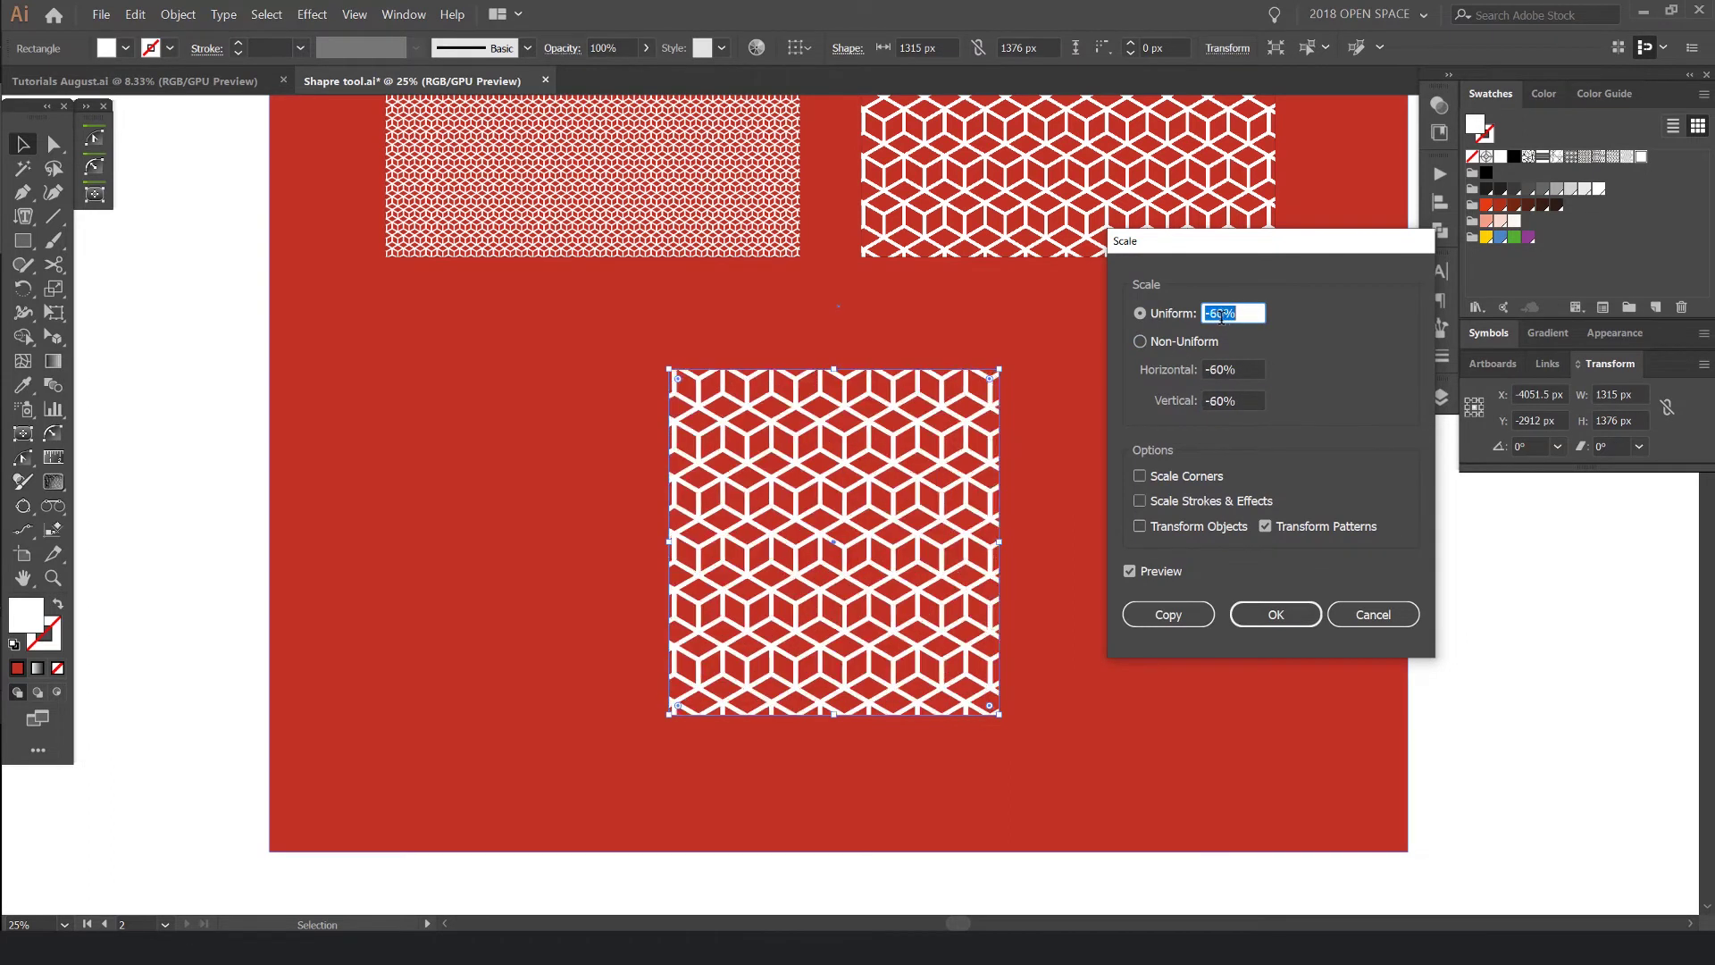
{"action": "scroll", "coordinate": [1222, 314], "scroll_direction": "up", "scroll_amount": 12}
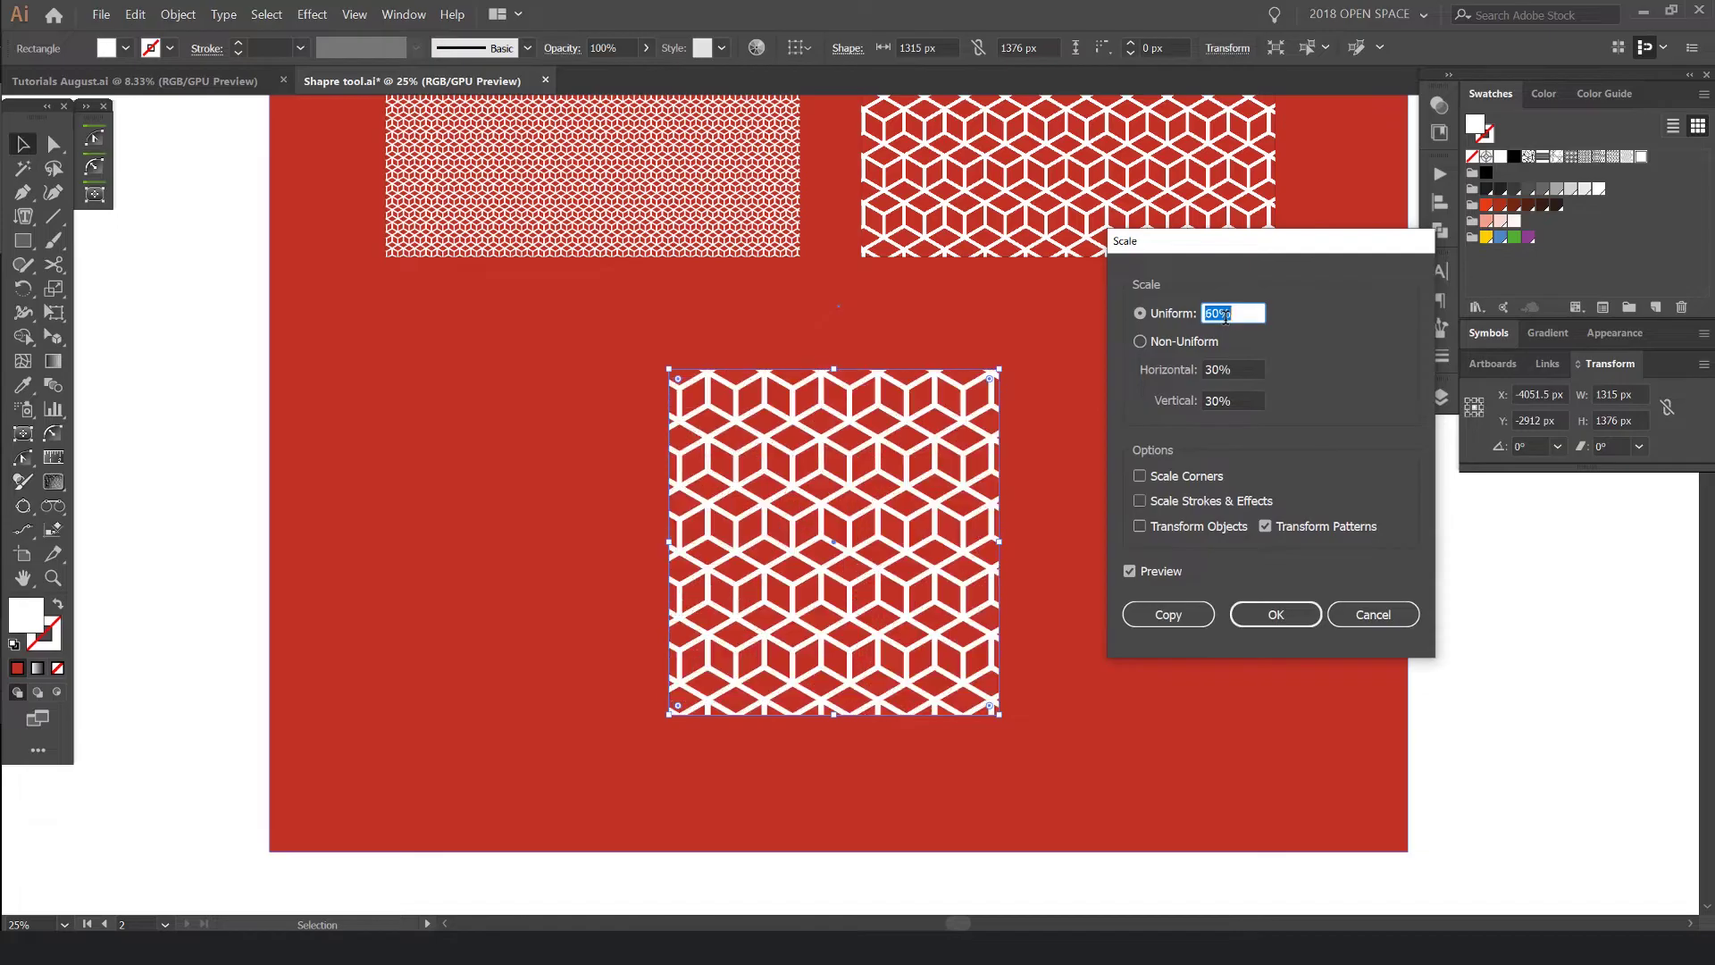
{"action": "scroll", "coordinate": [1226, 314], "scroll_direction": "up", "scroll_amount": 3}
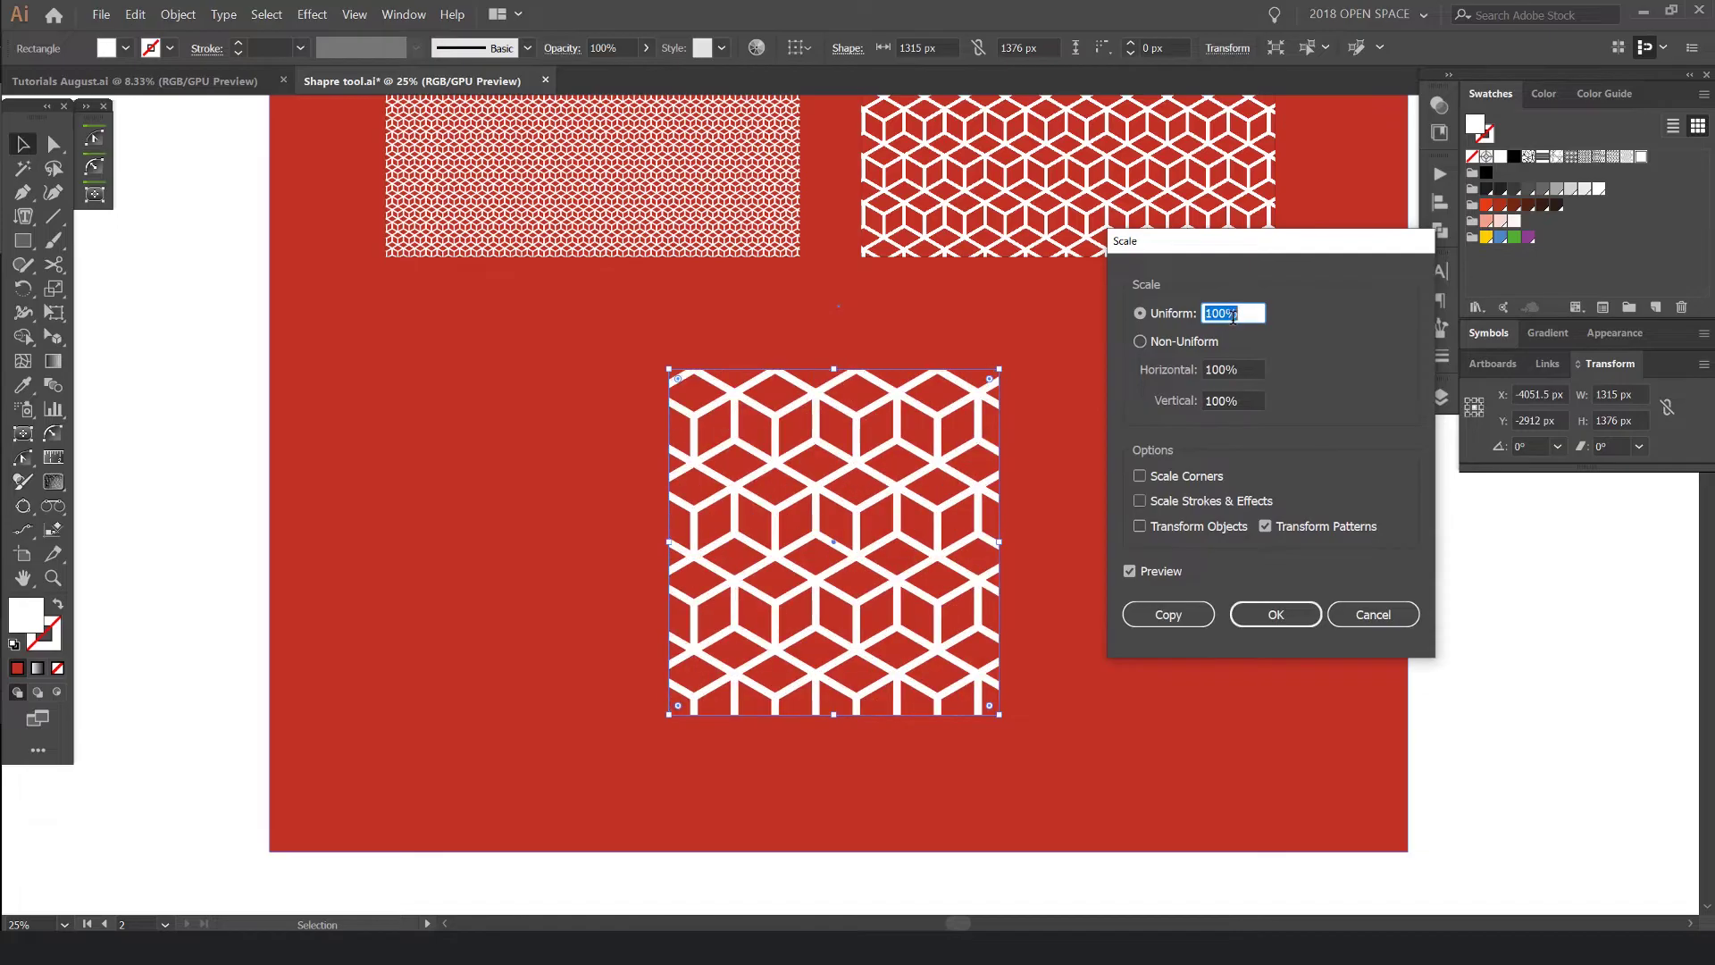
{"action": "left_click", "coordinate": [1275, 615]}
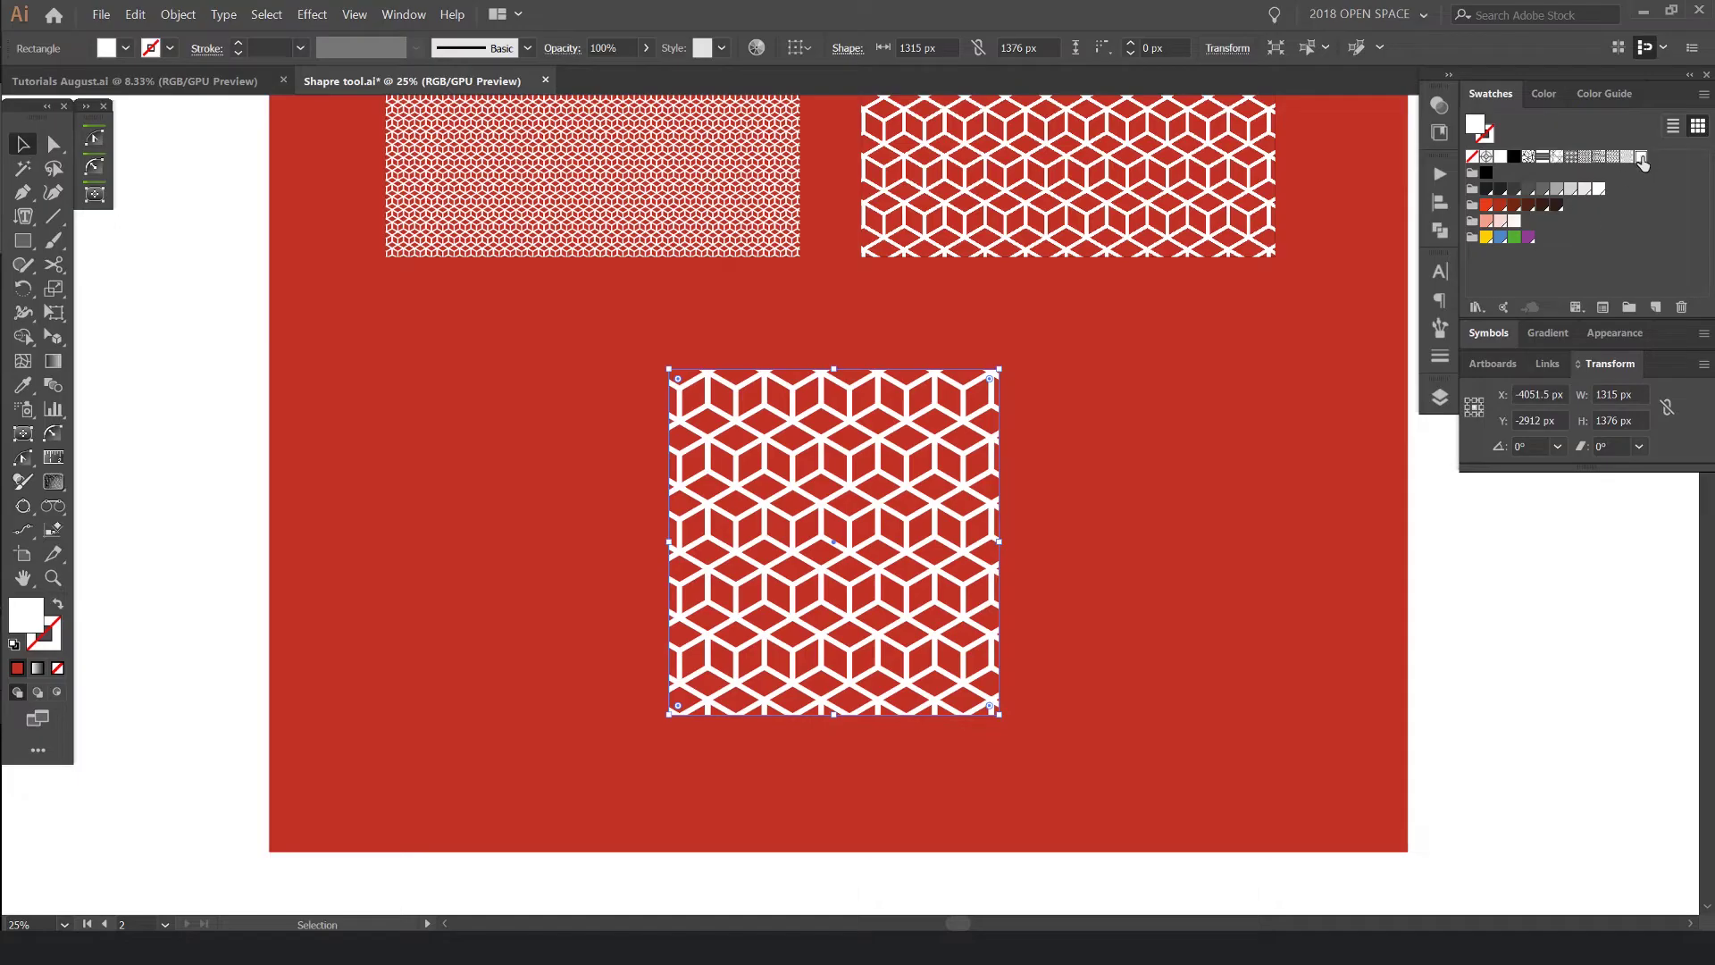
{"action": "left_click_drag", "start_coordinate": [911, 472], "coordinate": [665, 452]}
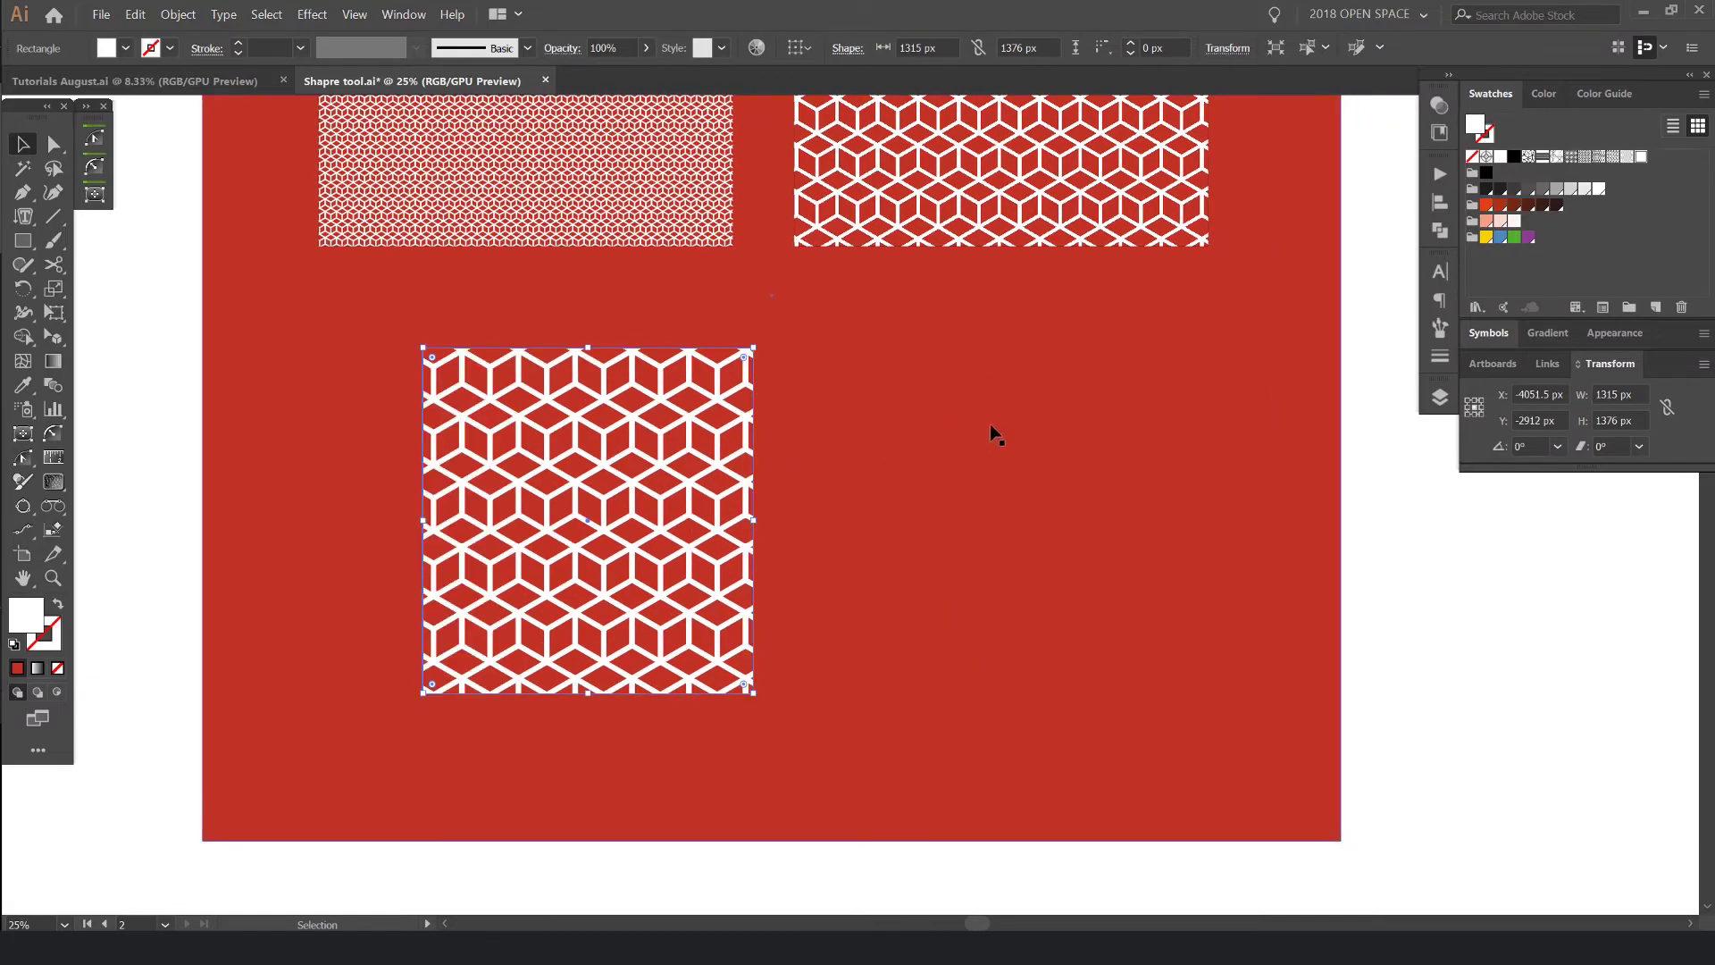
{"action": "key", "text": "n"}
{"action": "left_click_drag", "start_coordinate": [1166, 358], "coordinate": [948, 610]}
{"action": "key", "text": "ctrl+z"}
Draw a rectangle about 910 by 1072 px right of the lower patterned one, fill it with the last cube pattern swatch, and shift it closer.
{"action": "key", "text": "m"}
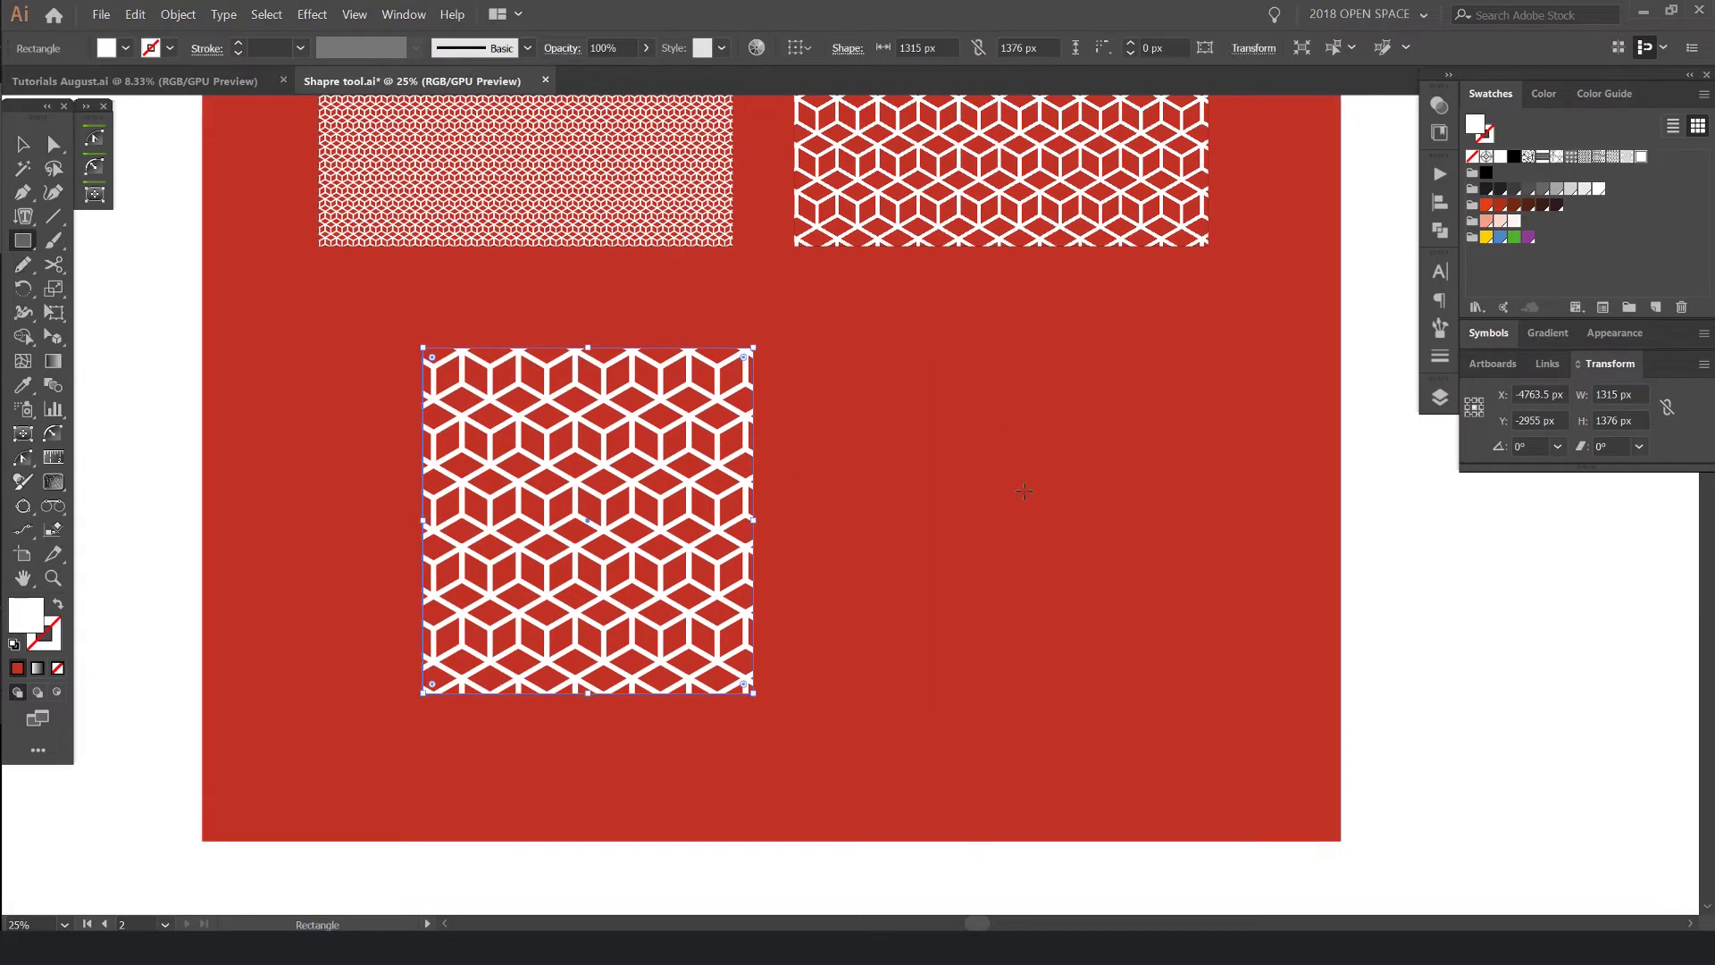
{"action": "left_click_drag", "start_coordinate": [1173, 354], "coordinate": [945, 623]}
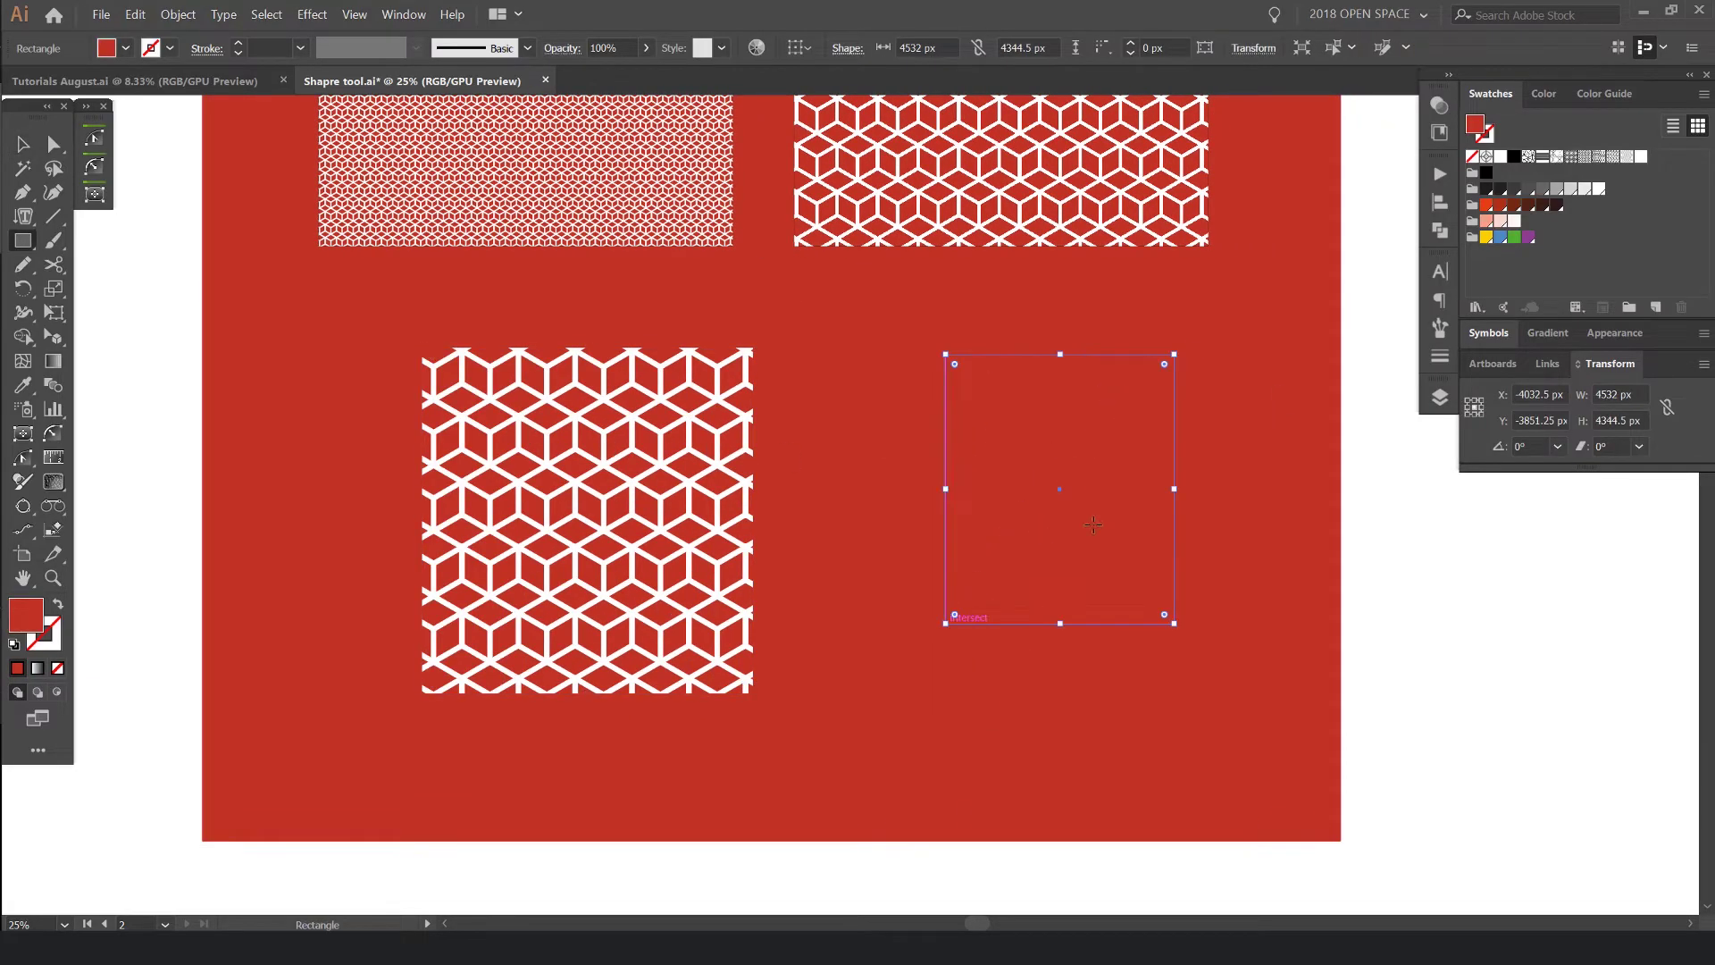
{"action": "left_click", "coordinate": [1642, 159]}
{"action": "key", "text": "ctrl+z"}
{"action": "key", "text": "v"}
{"action": "left_click_drag", "start_coordinate": [1160, 447], "coordinate": [1083, 483]}
{"action": "key", "text": "ctrl+equal"}
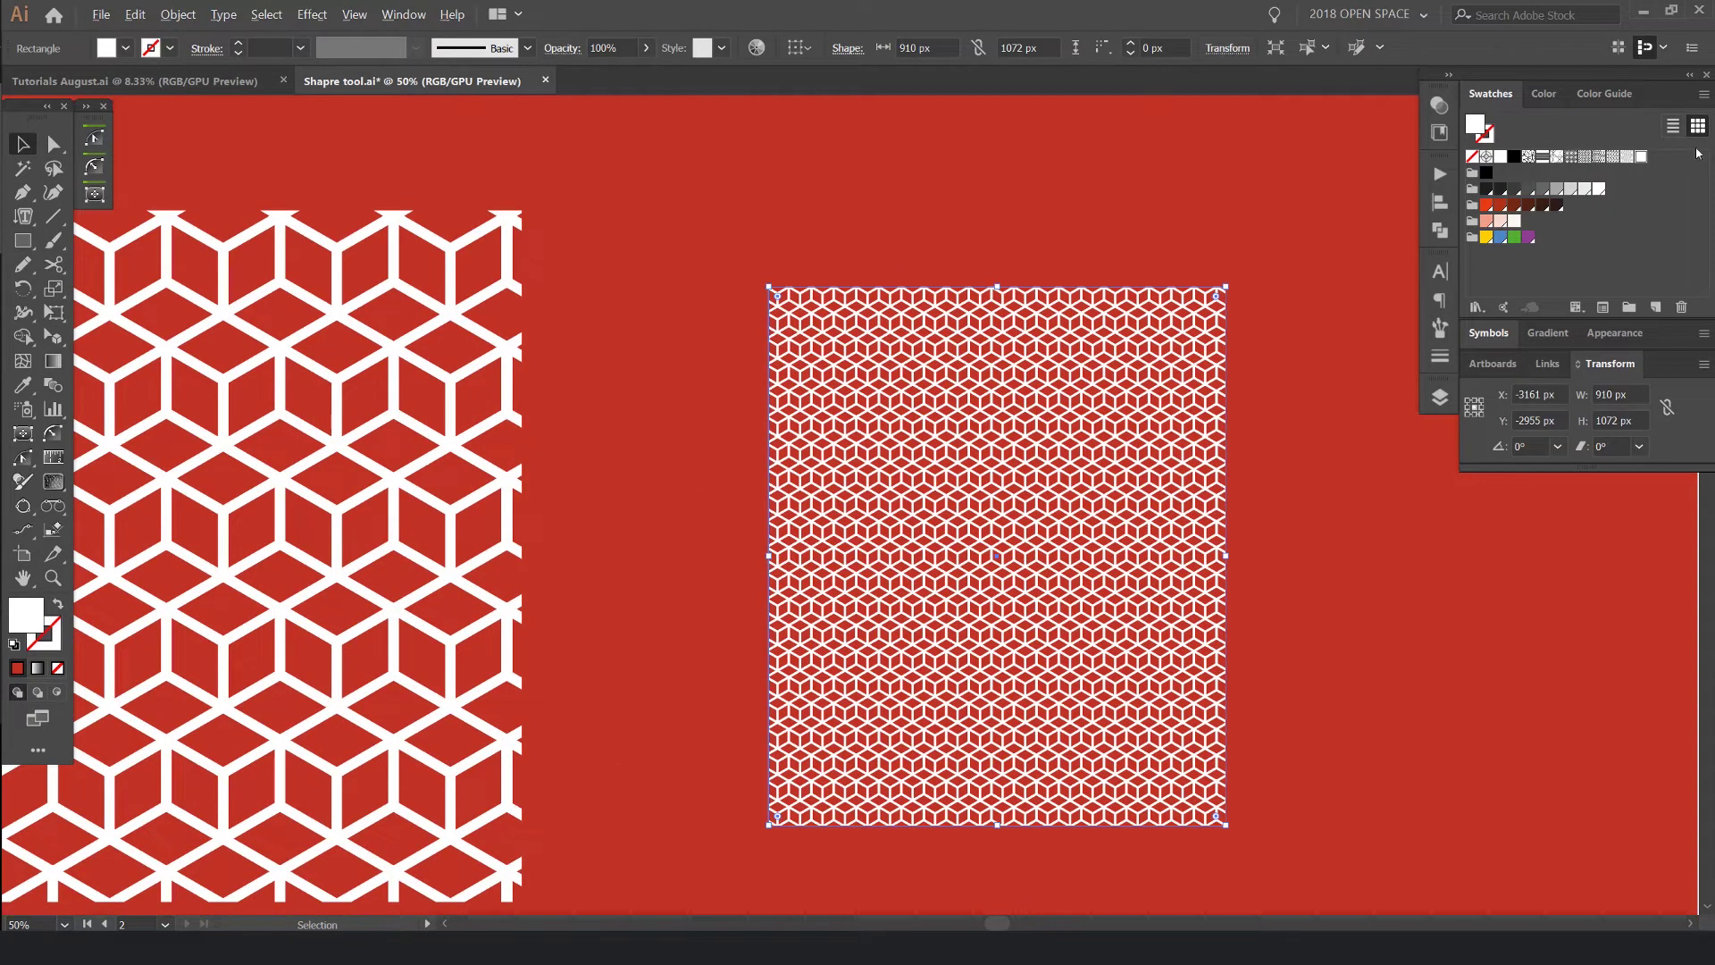
Open the cube pattern swatch for editing, try enlarging its tile artwork by a corner, and undo the enlargement.
{"action": "double_click", "coordinate": [1641, 158]}
{"action": "key", "text": "ctrl+equal"}
{"action": "key", "text": "ctrl+equal"}
{"action": "key", "text": "ctrl+equal"}
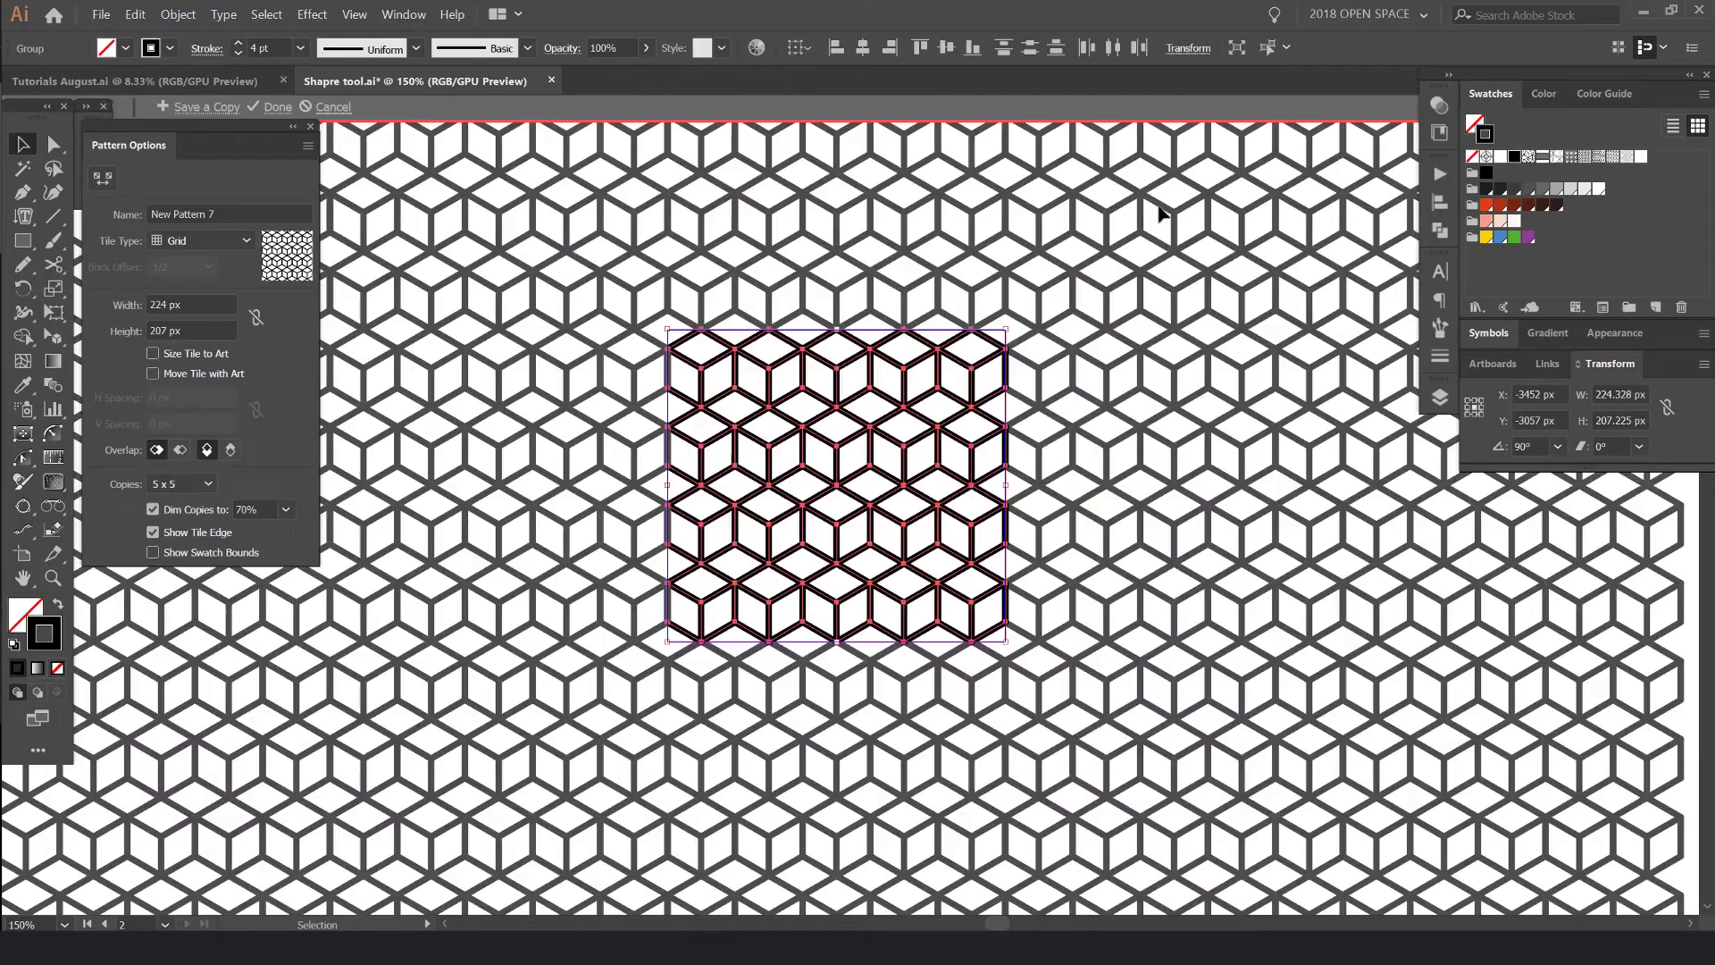
{"action": "left_click", "coordinate": [1159, 207]}
{"action": "scroll", "coordinate": [1161, 209], "scroll_direction": "down", "scroll_amount": 3}
{"action": "left_click_drag", "start_coordinate": [1054, 278], "coordinate": [965, 356]}
{"action": "scroll", "coordinate": [963, 355], "scroll_direction": "up", "scroll_amount": 2}
{"action": "left_click", "coordinate": [872, 507]}
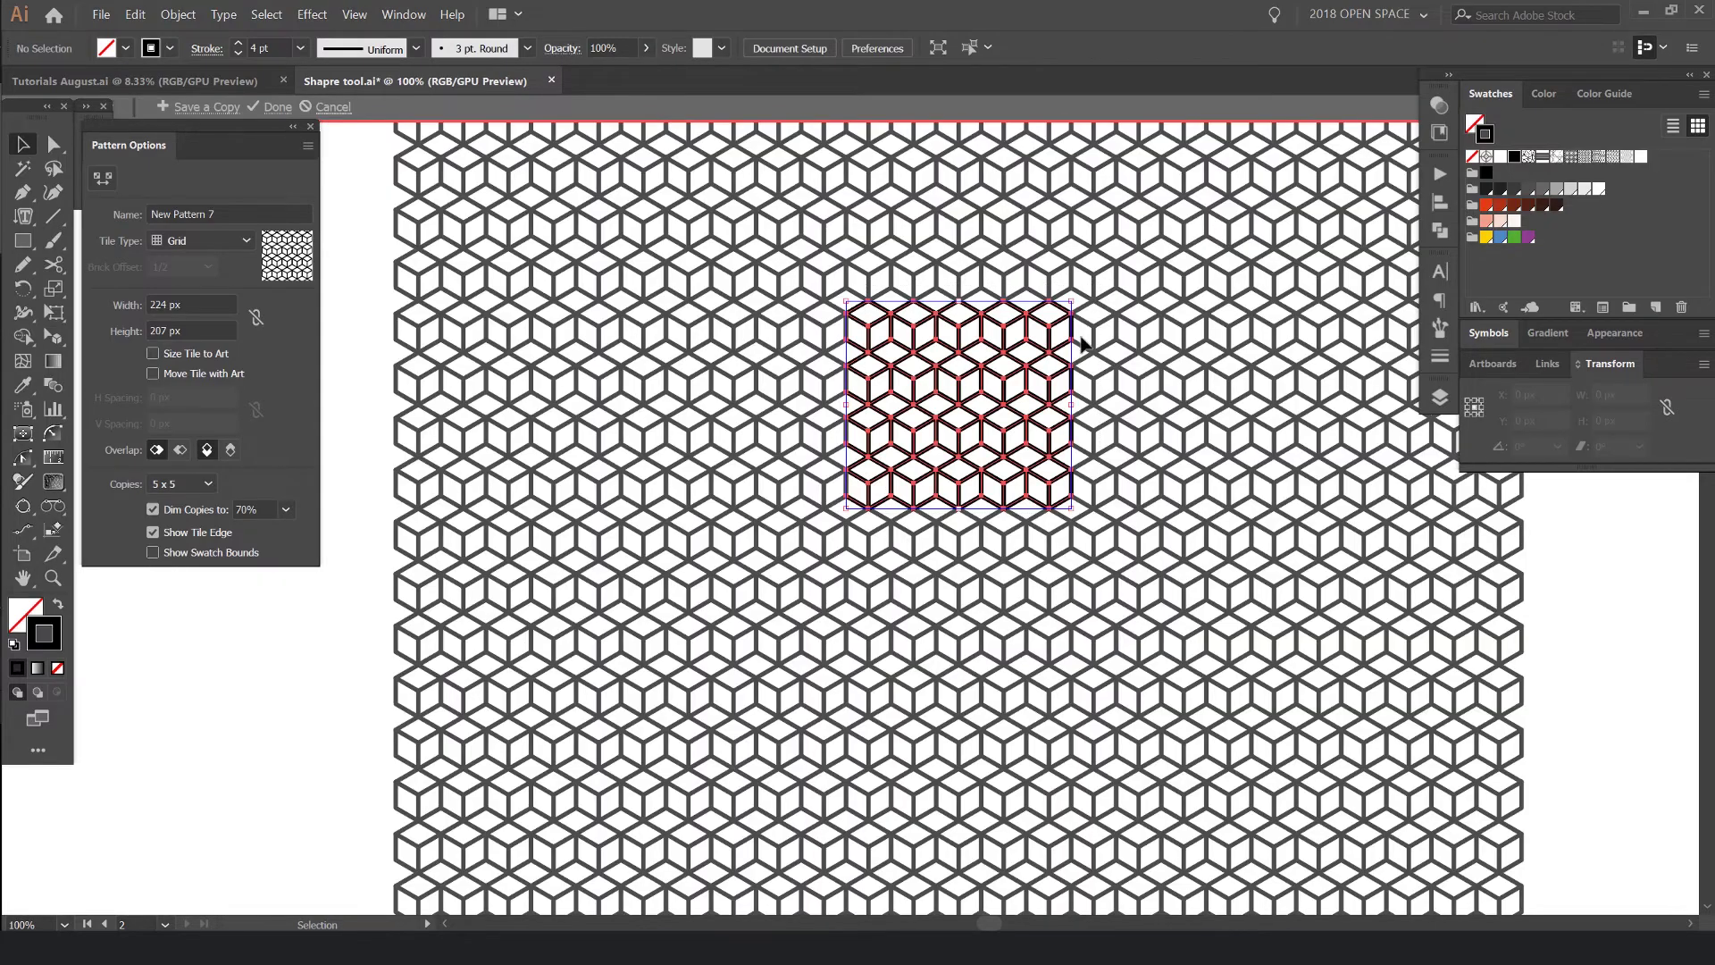
{"action": "left_click_drag", "start_coordinate": [1071, 301], "coordinate": [1188, 217]}
{"action": "key", "text": "ctrl+z"}
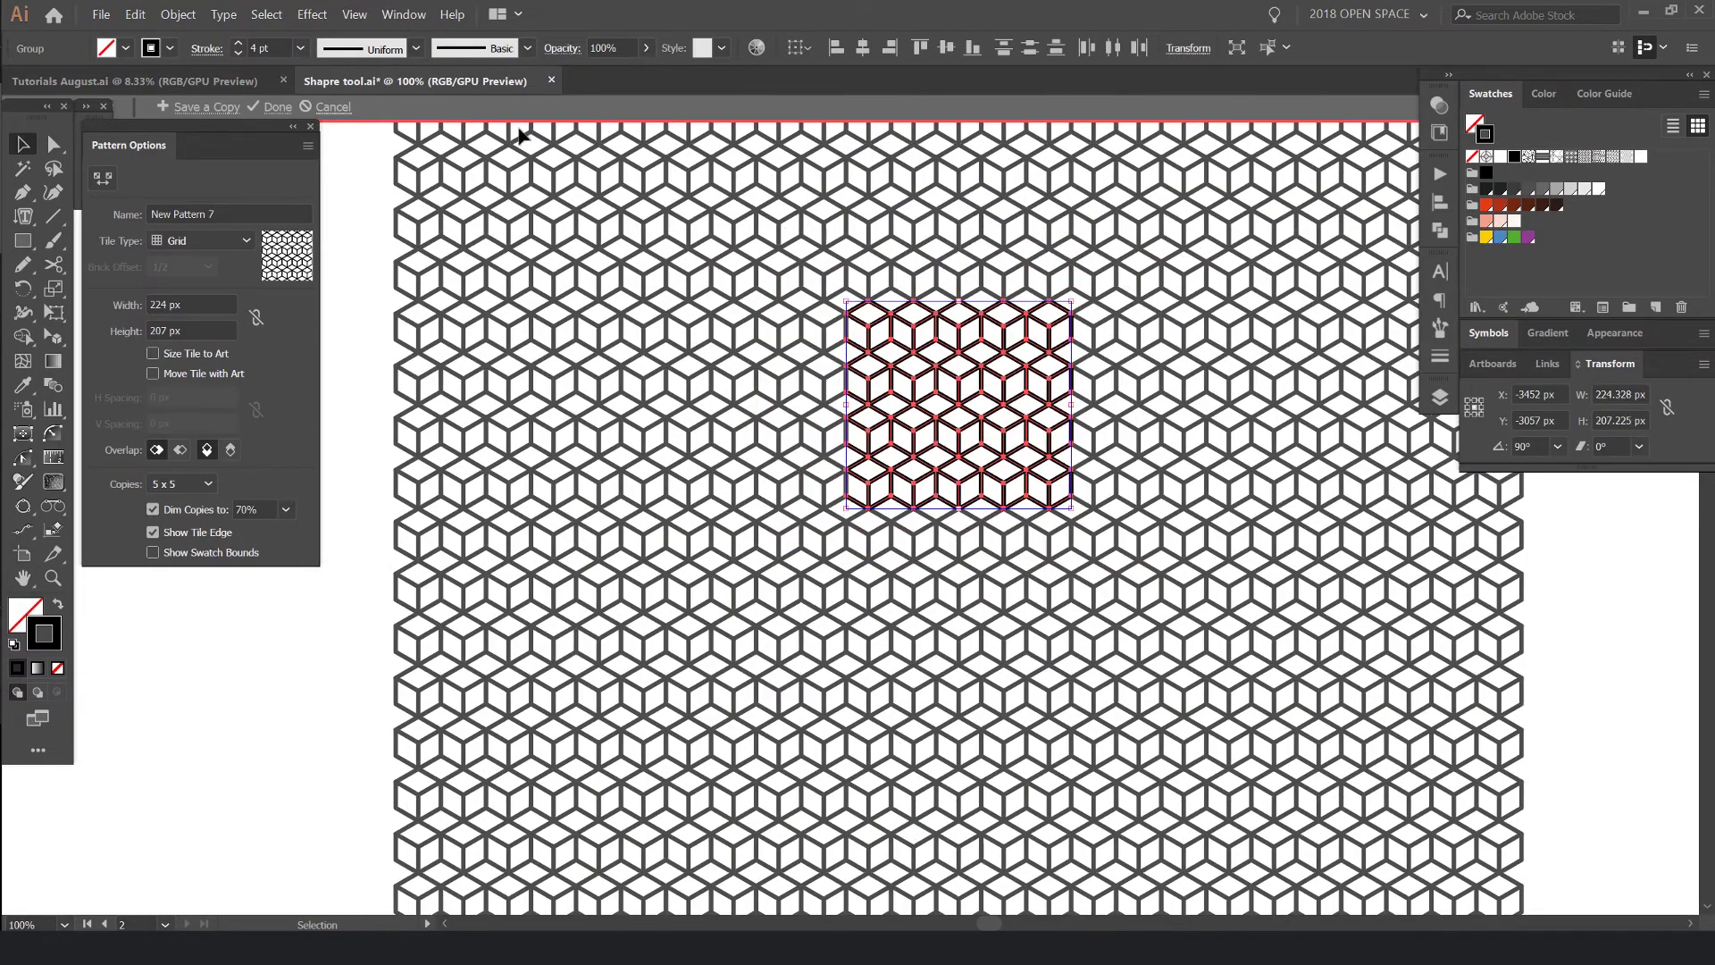
Exit pattern editing and undo the resulting change to black pattern lines.
{"action": "double_click", "coordinate": [371, 141]}
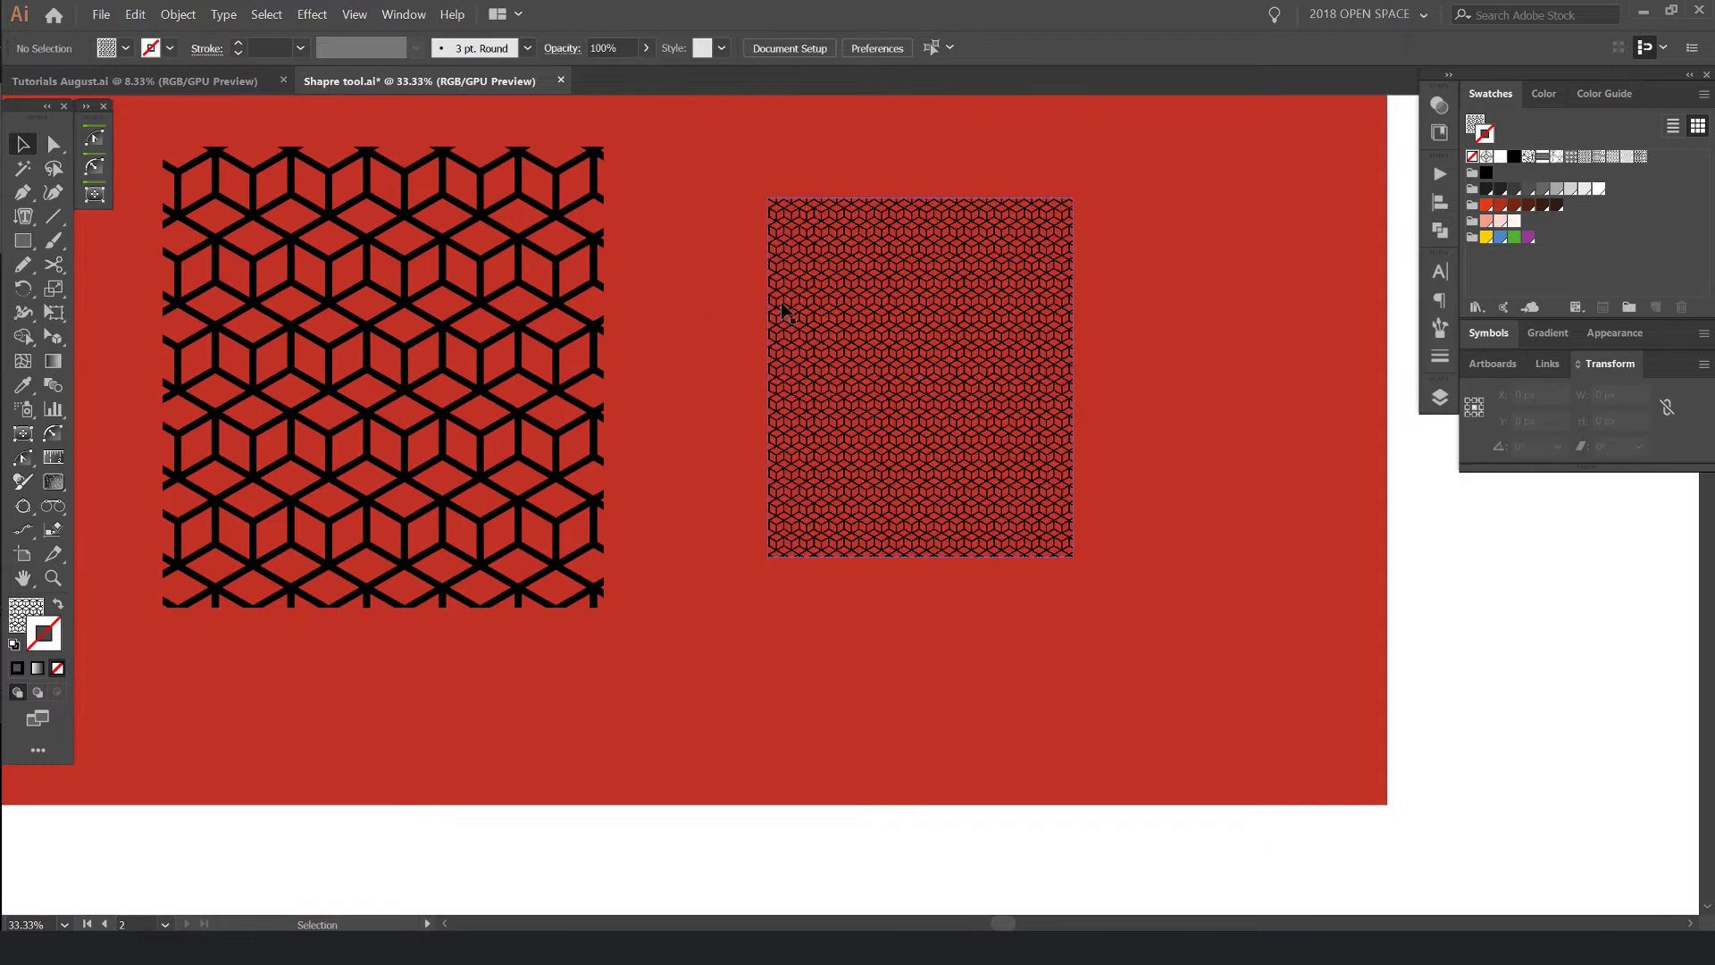
{"action": "key", "text": "ctrl+z"}
{"action": "key", "text": "ctrl+z"}
{"action": "left_click", "coordinate": [777, 273]}
{"action": "scroll", "coordinate": [807, 337], "scroll_direction": "down", "scroll_amount": 2}
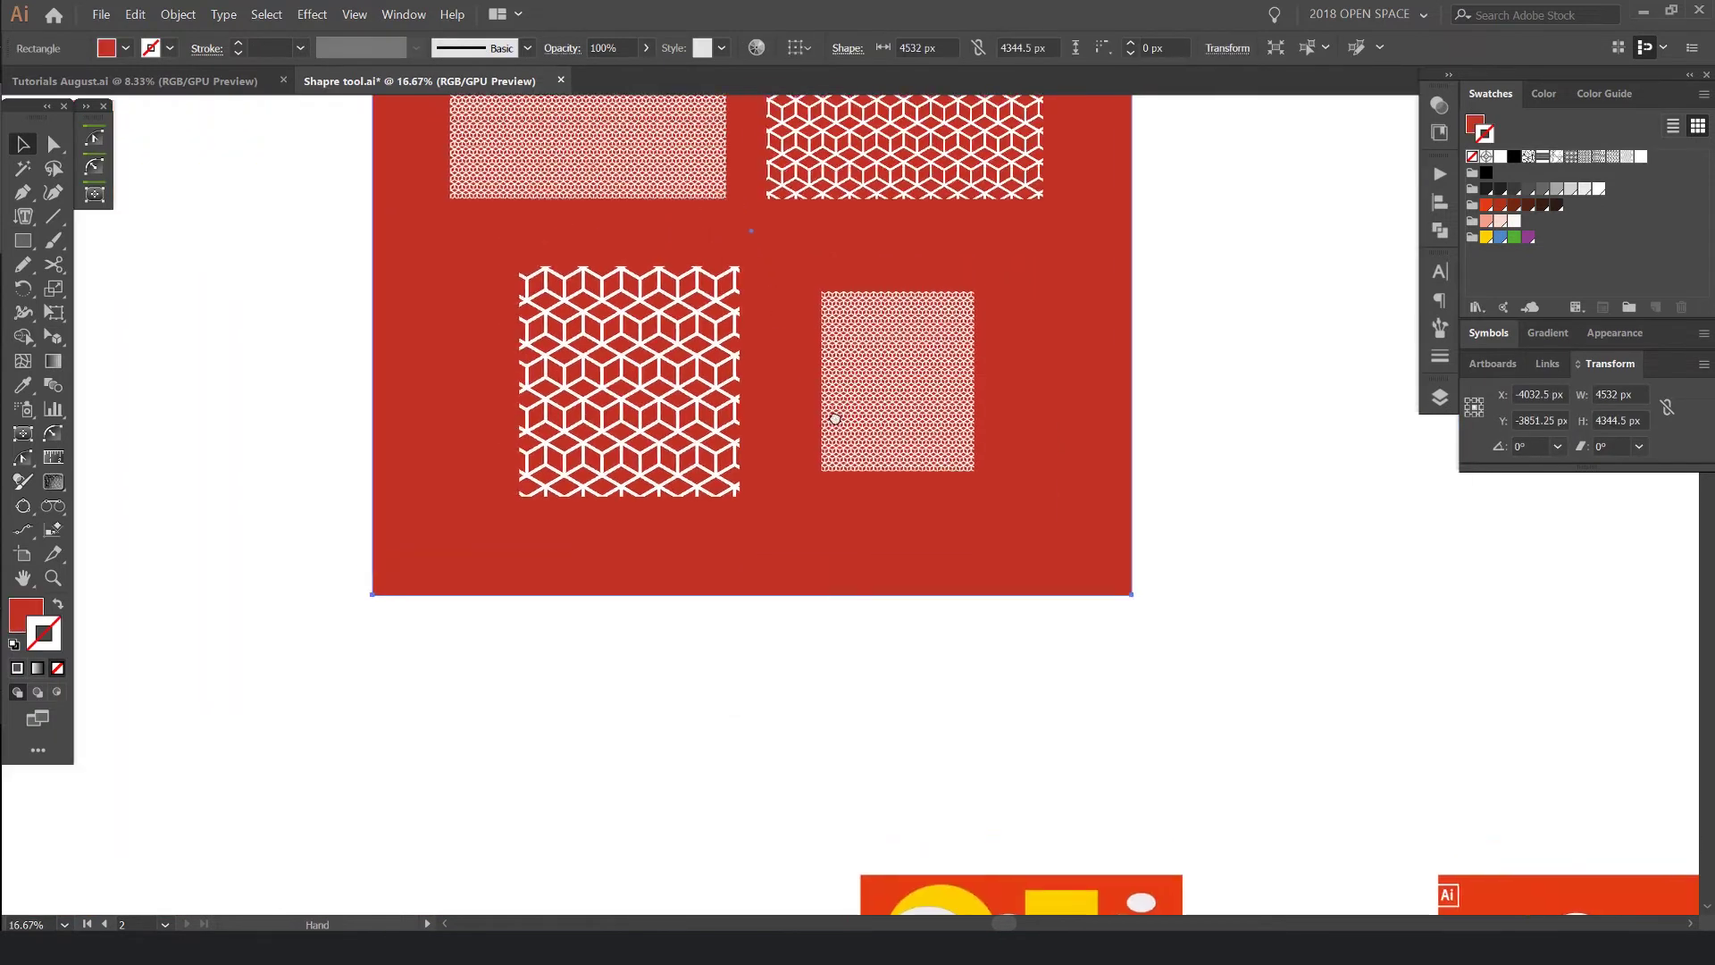
{"action": "left_click_drag", "start_coordinate": [834, 417], "coordinate": [929, 622]}
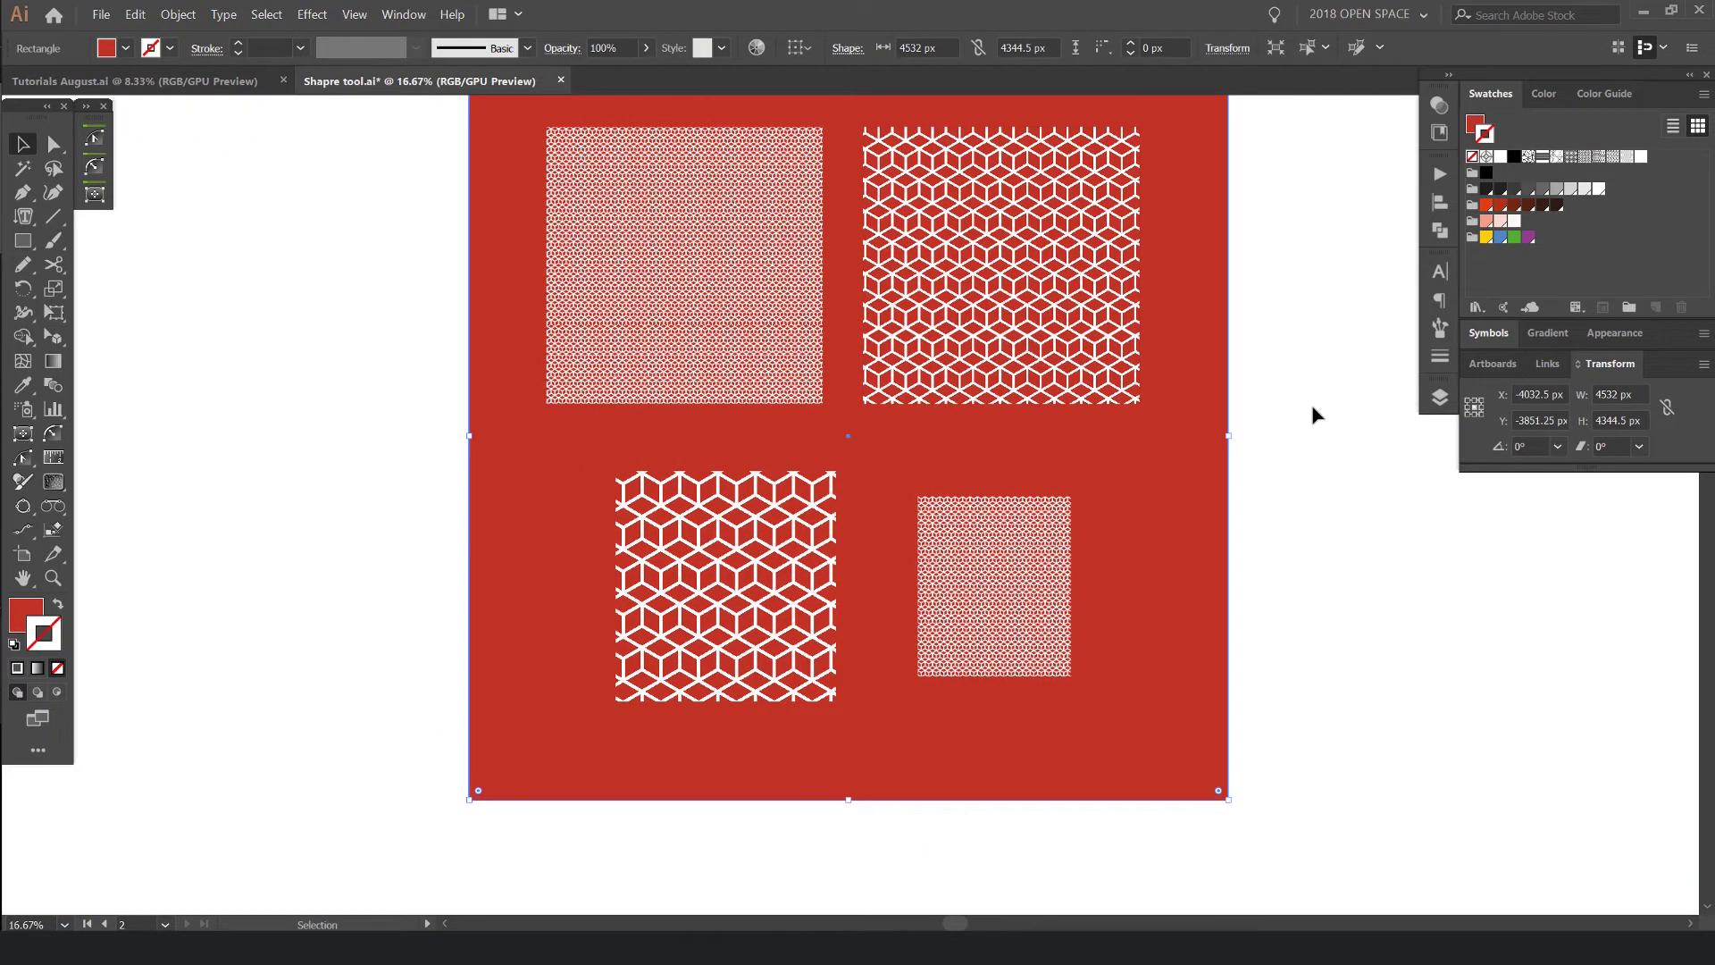
{"action": "left_click_drag", "start_coordinate": [1271, 373], "coordinate": [1244, 416]}
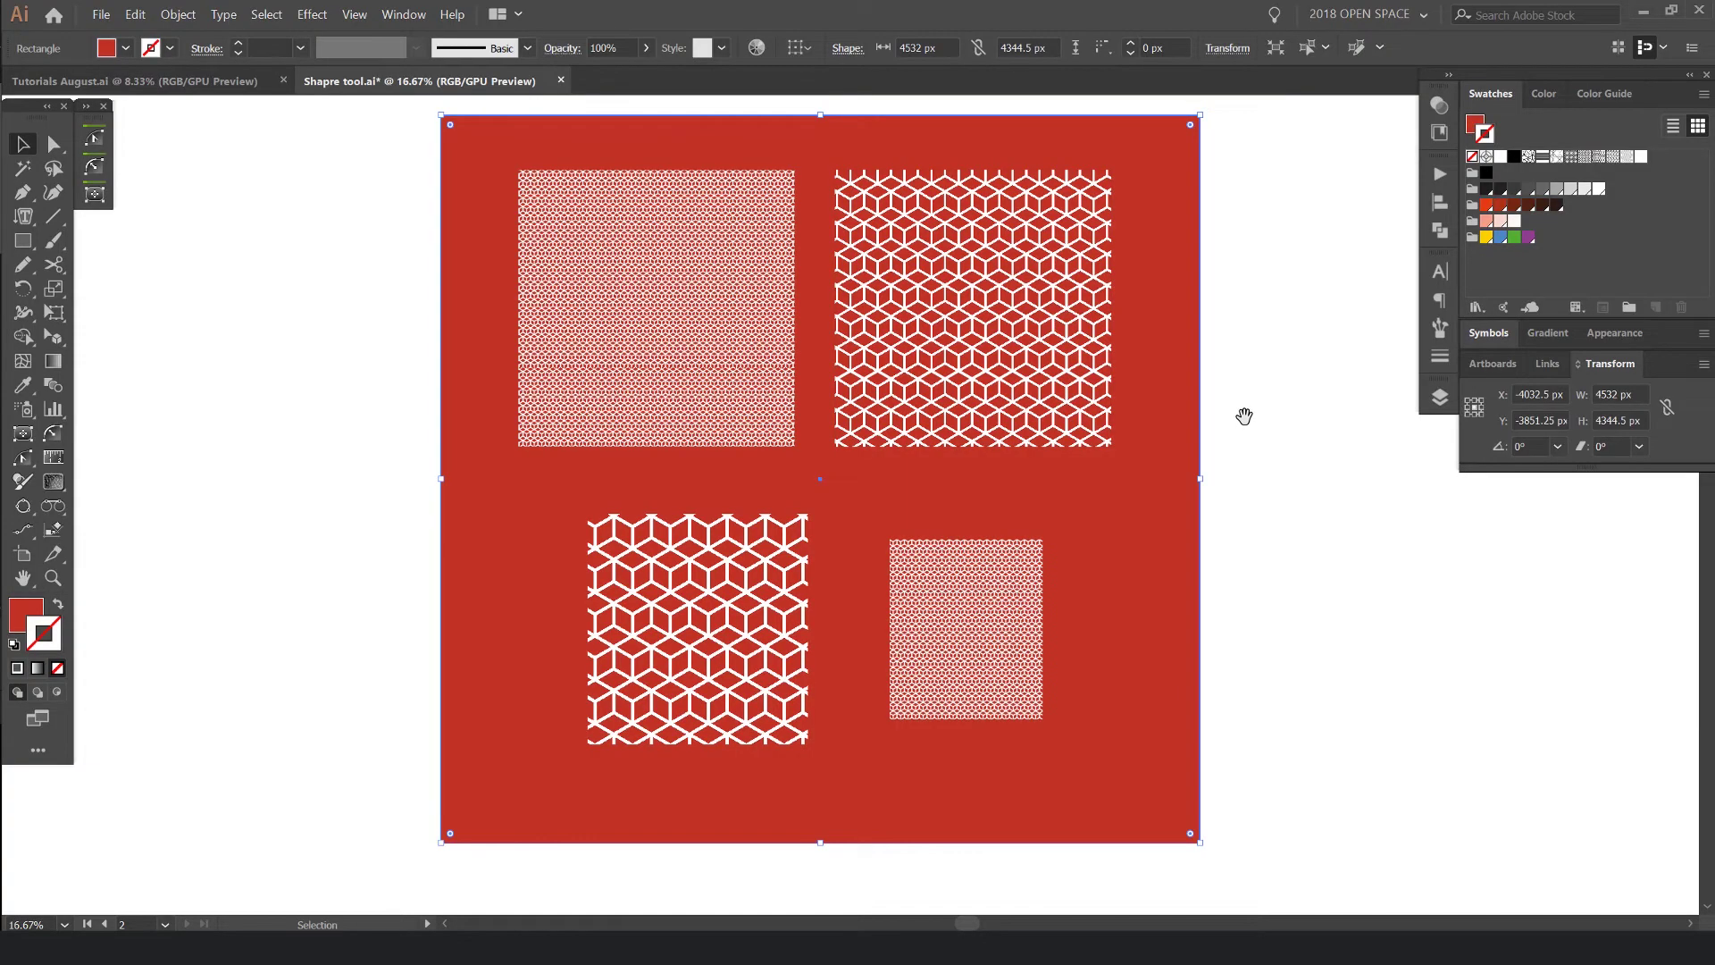